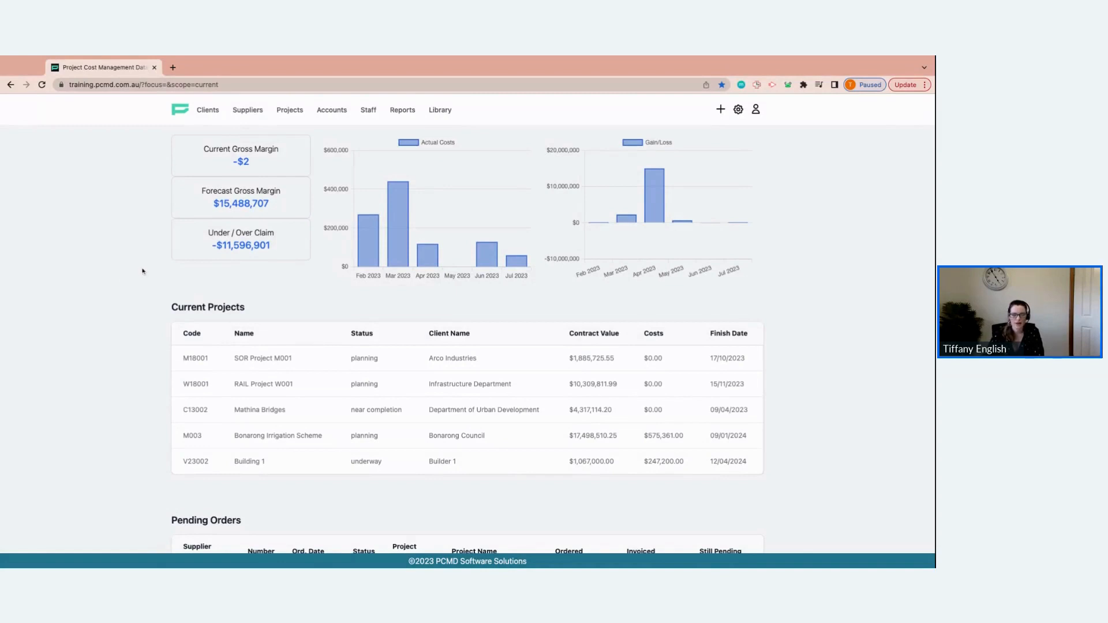
Open the current project Building 1 from the current projects list
click(720, 111)
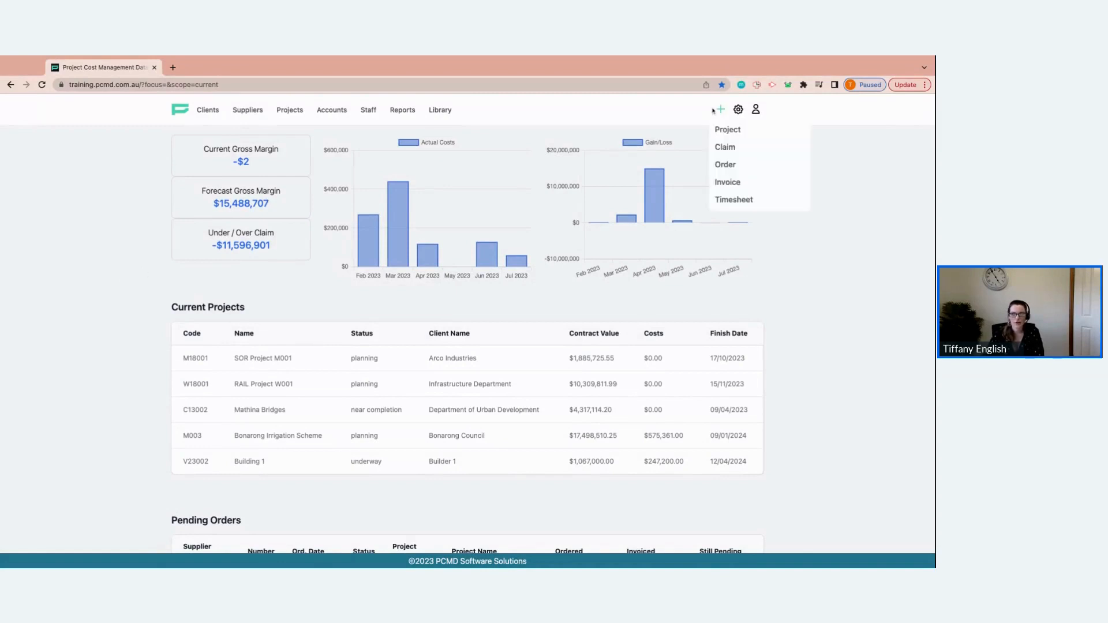
click(725, 151)
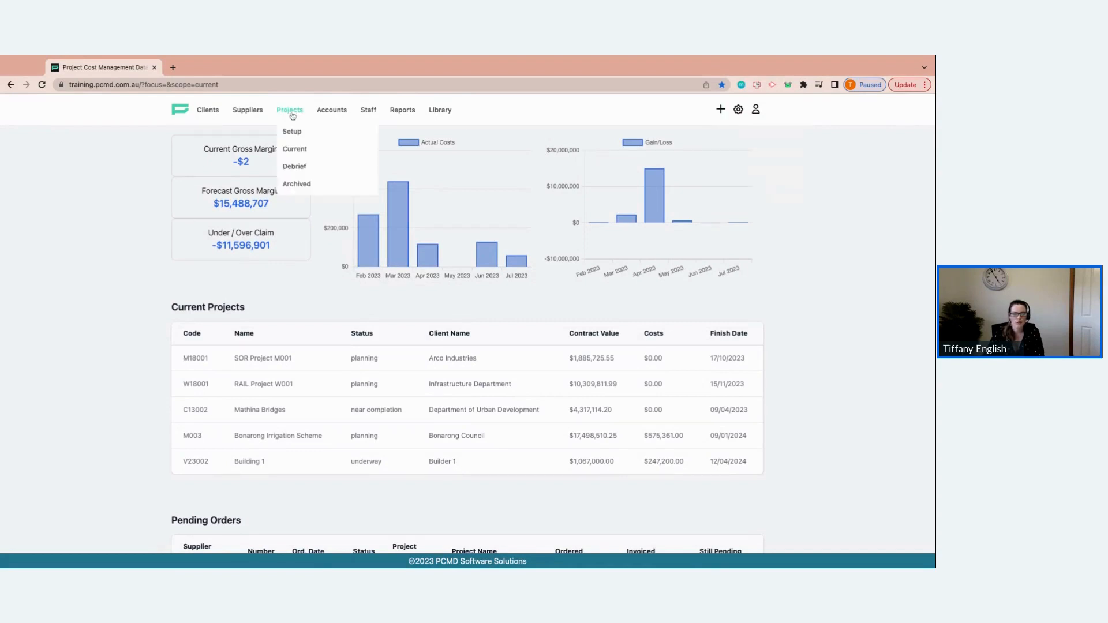
mouse_move(295, 128)
click(295, 151)
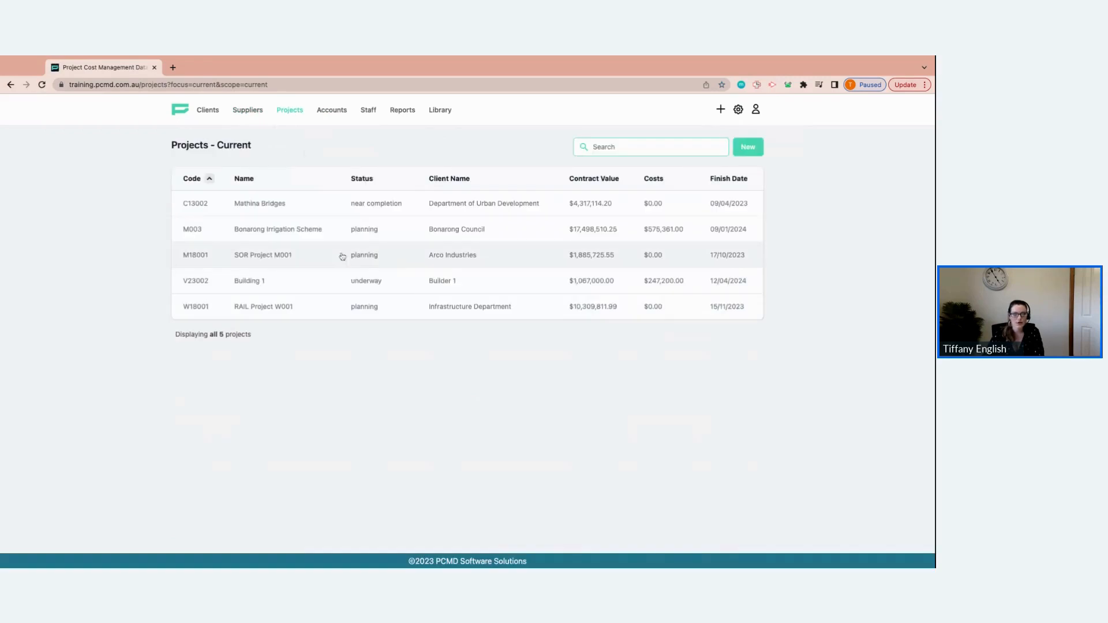
click(334, 285)
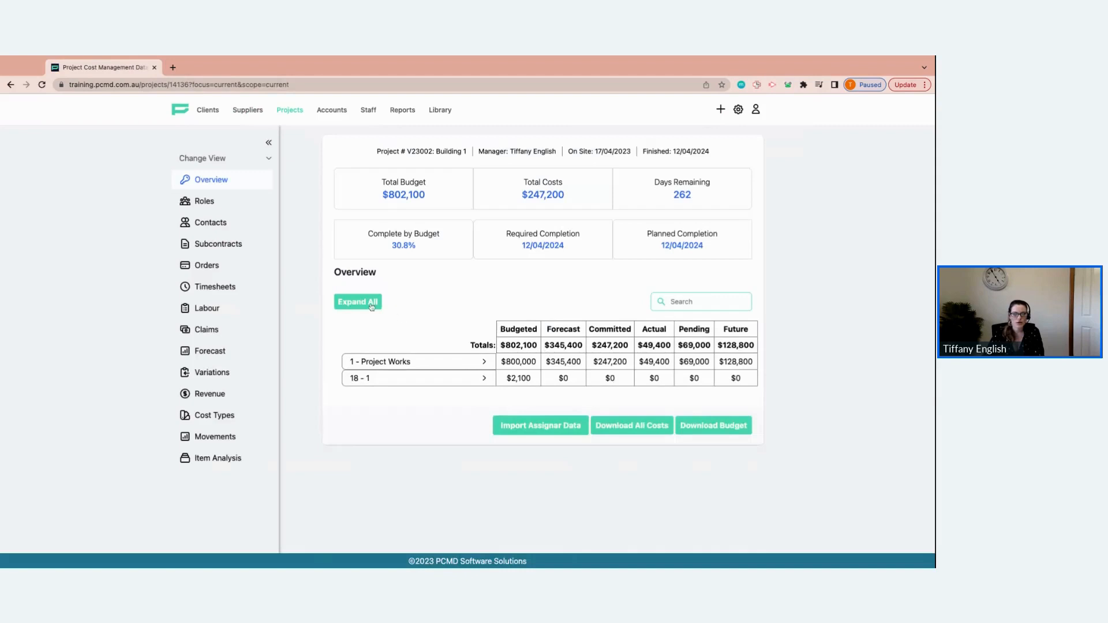
Open the Claims list of the Building 1 project
click(378, 303)
click(348, 303)
click(214, 161)
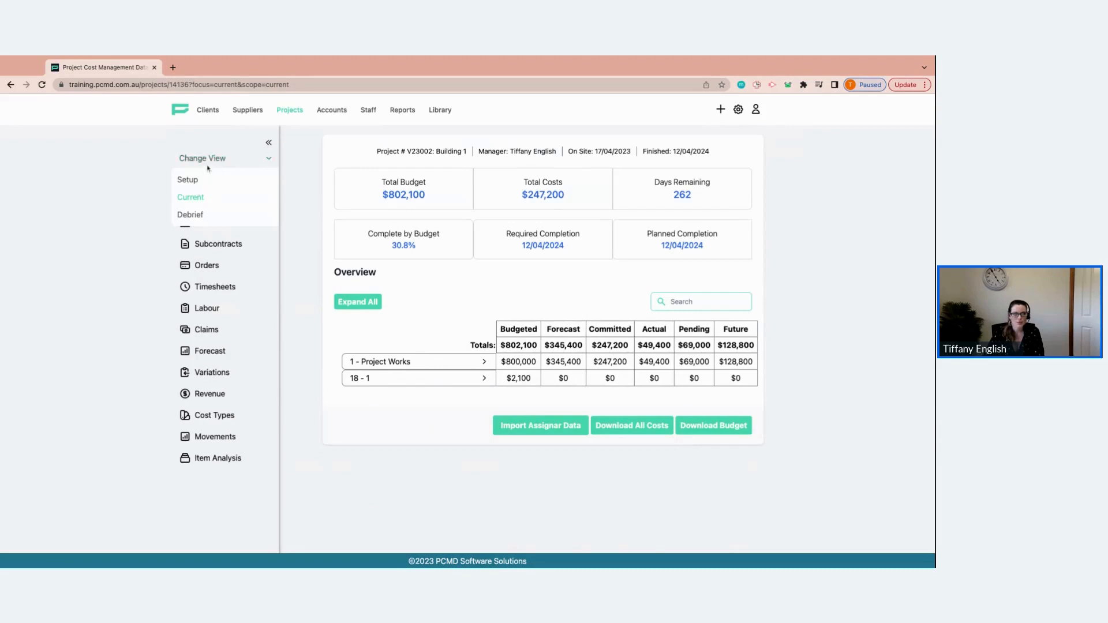
click(219, 161)
click(201, 331)
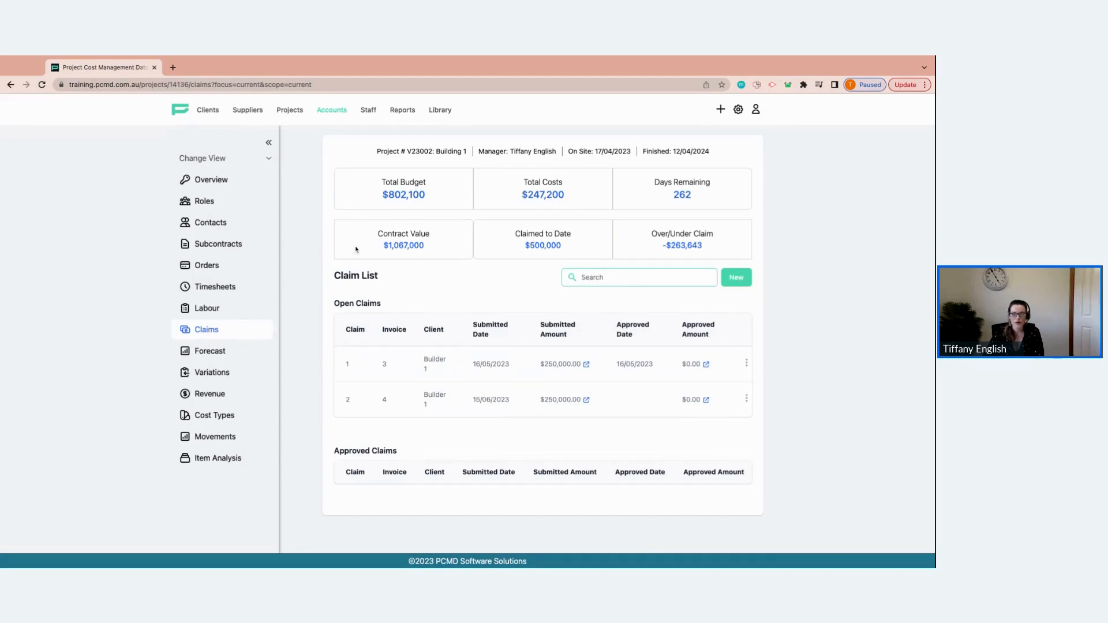
Start a new claim, set its submission date to 25/07/2023 and review the line items
click(269, 144)
click(737, 278)
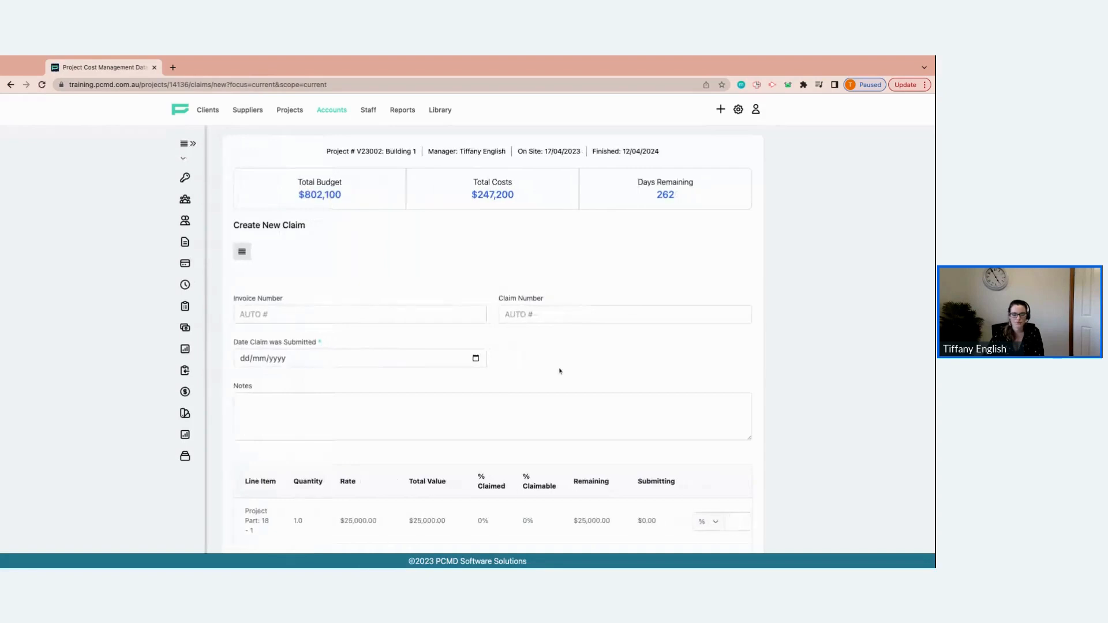
scroll(398, 299, down, 1)
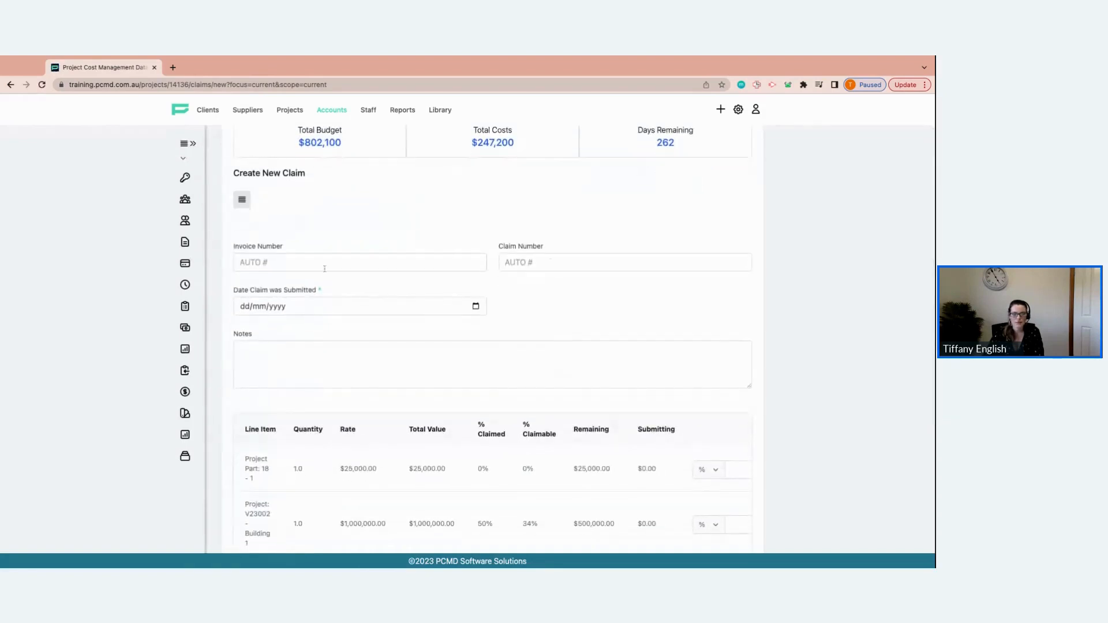
scroll(492, 275, down, 1)
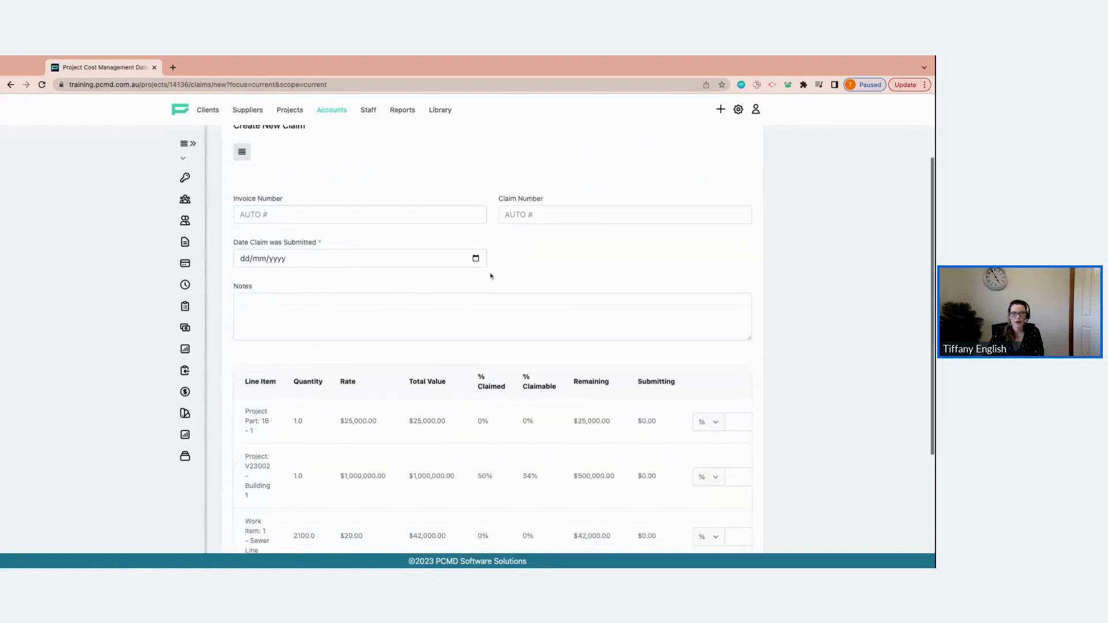
click(475, 259)
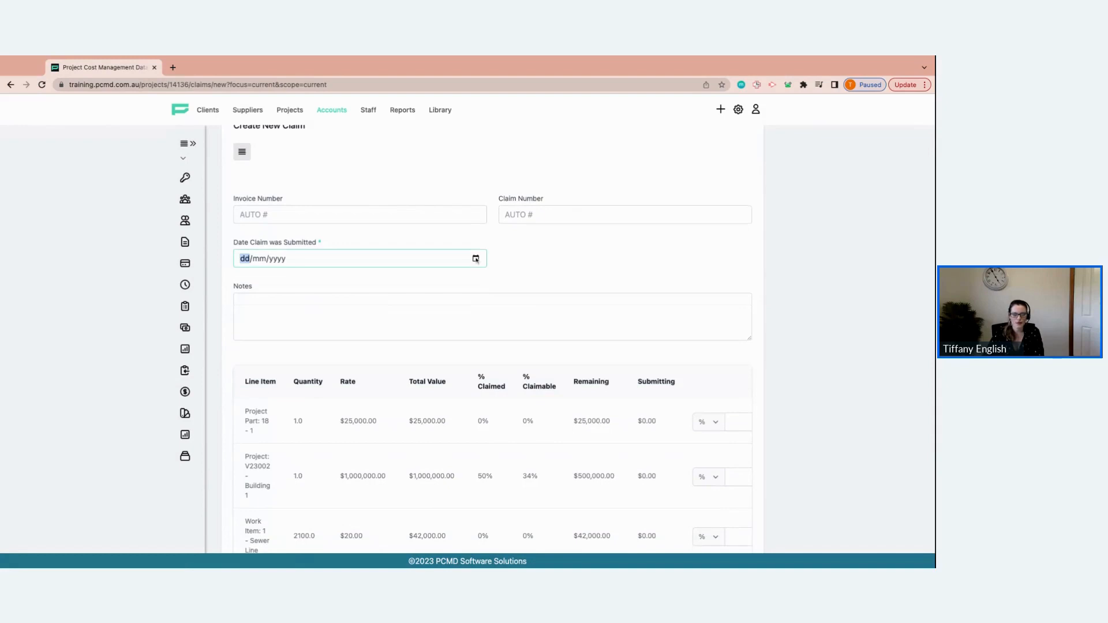
click(342, 271)
click(316, 277)
scroll(359, 291, down, 3)
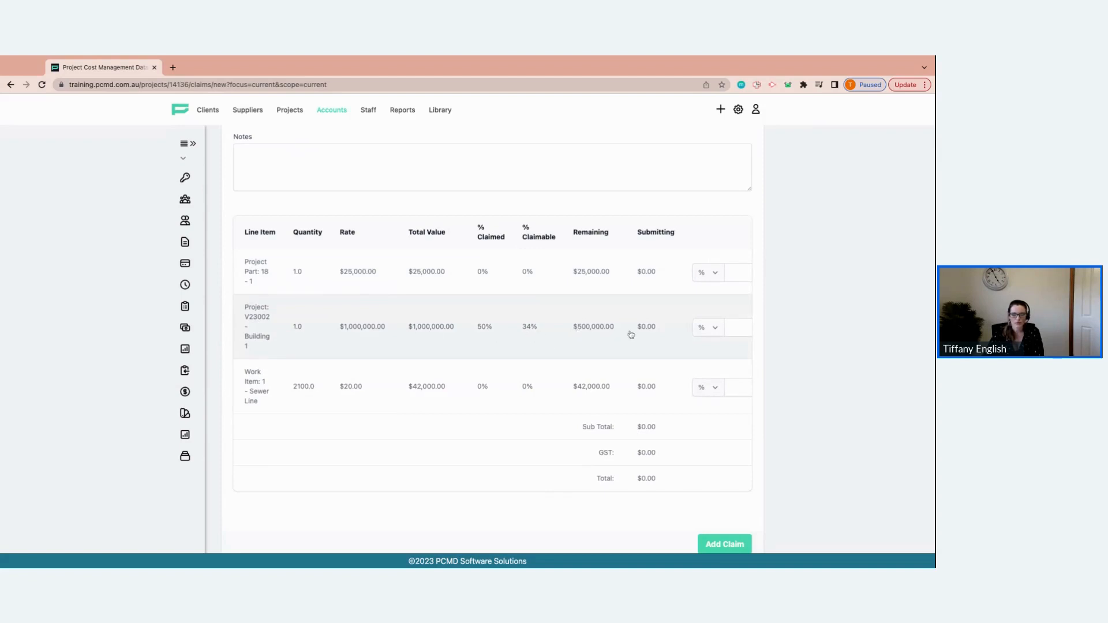
scroll(632, 335, right, 3)
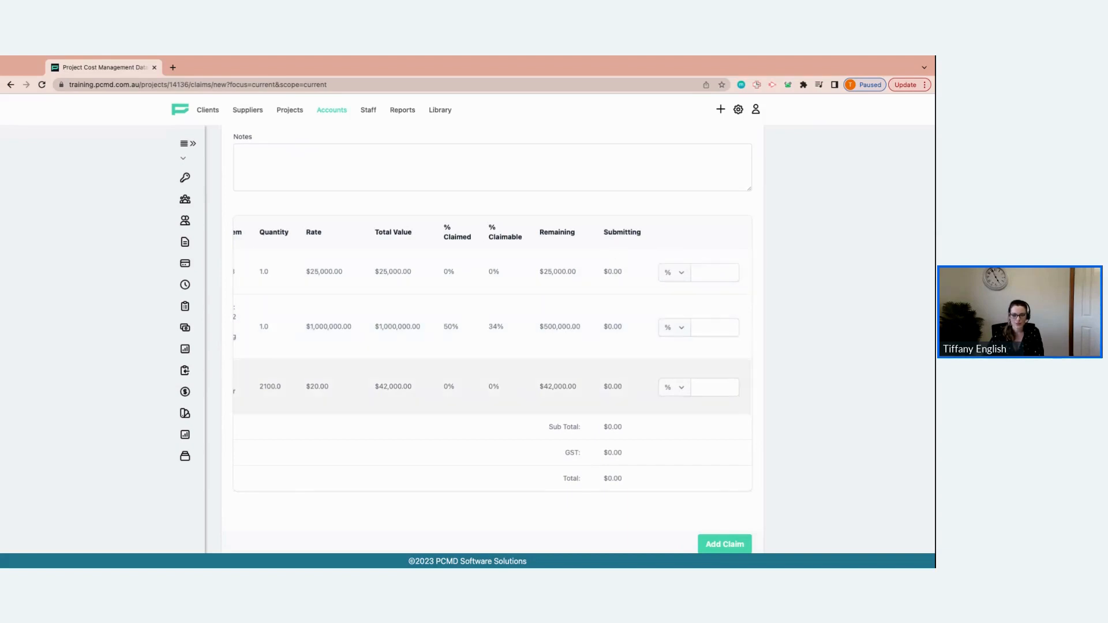
scroll(491, 358, left, 3)
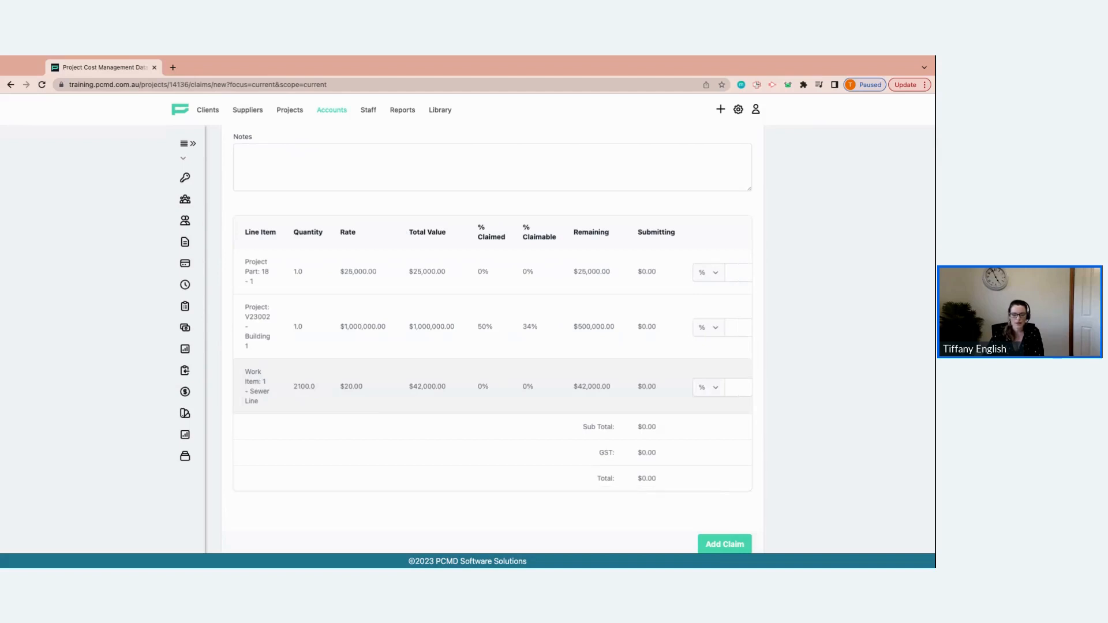
scroll(379, 344, up, 1)
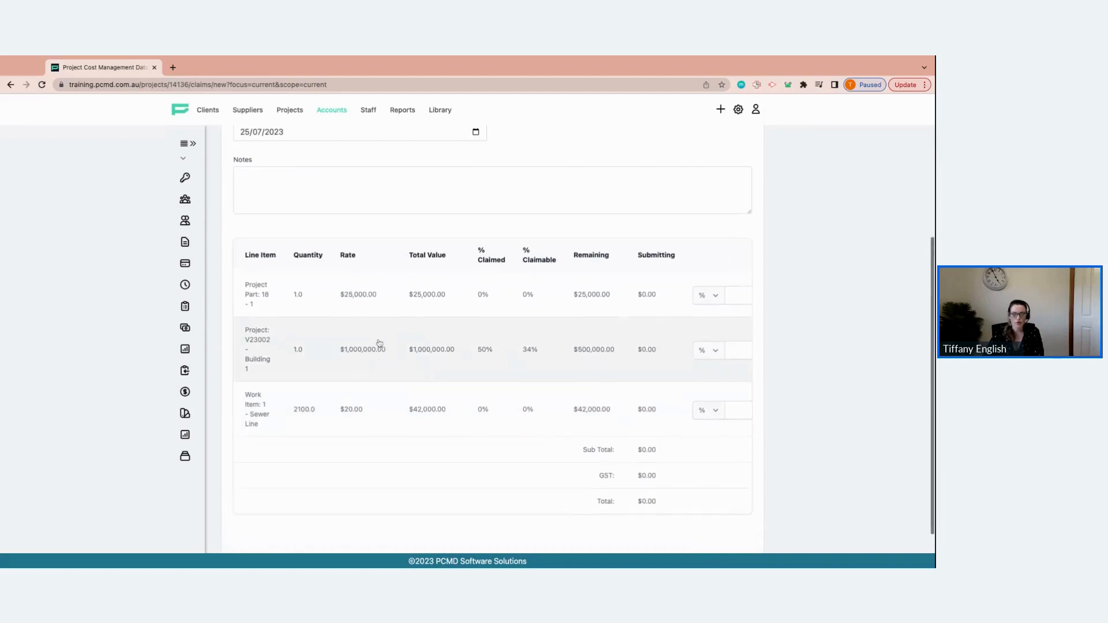
Switch the project to the Setup view and review the contract's retention policy
click(193, 144)
click(203, 158)
click(189, 180)
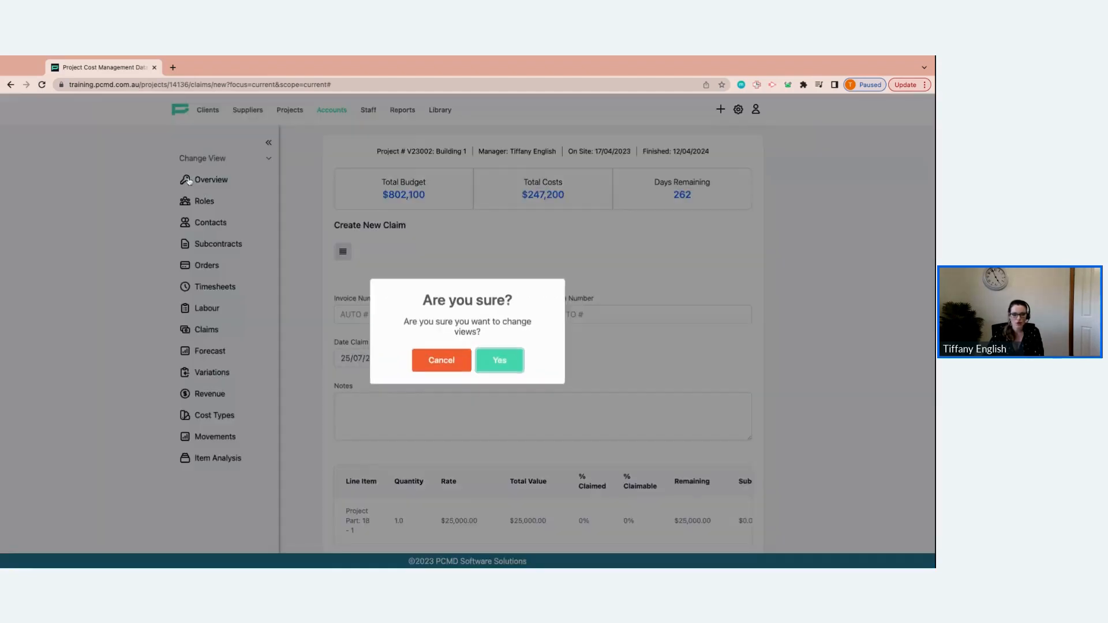
click(508, 361)
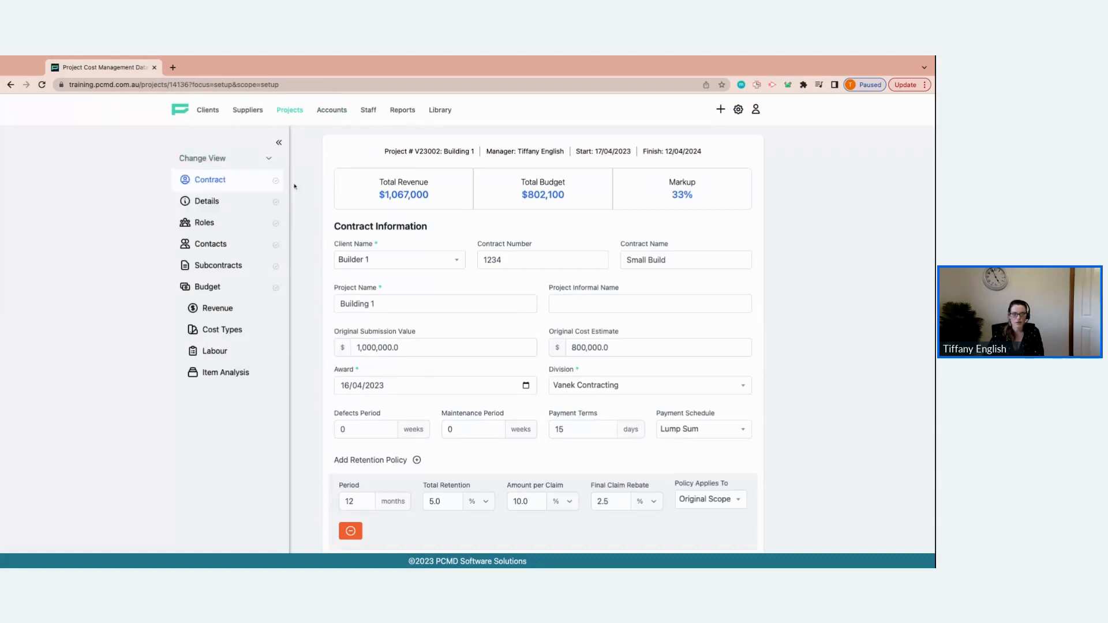
scroll(344, 404, down, 1)
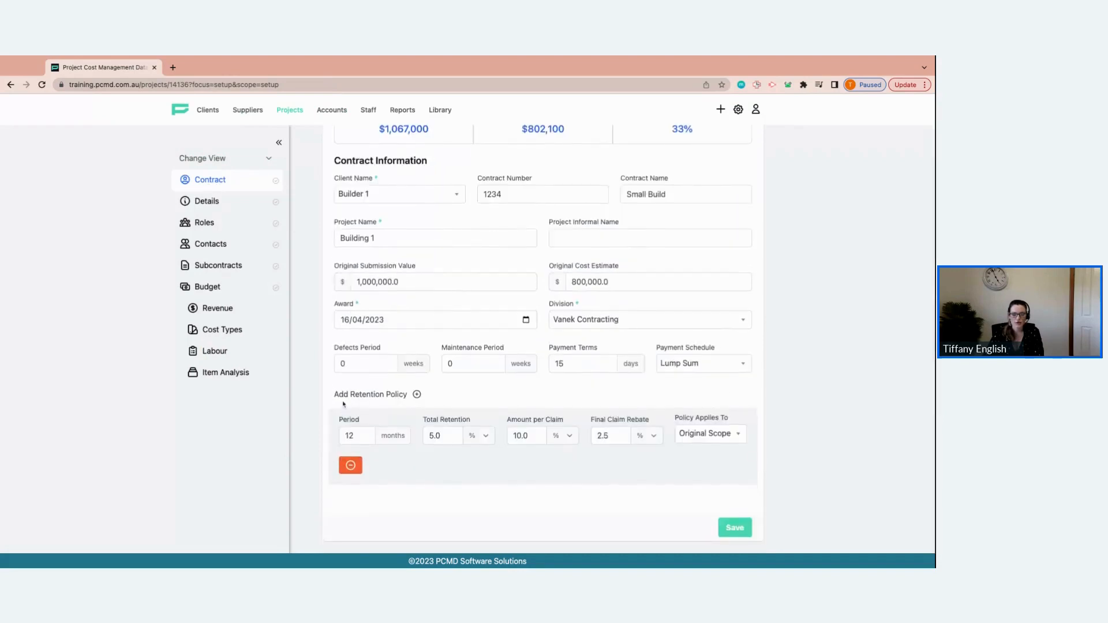
drag(334, 394, 659, 454)
click(613, 465)
Return to the project's Current view and open its Claims list
click(219, 158)
click(194, 198)
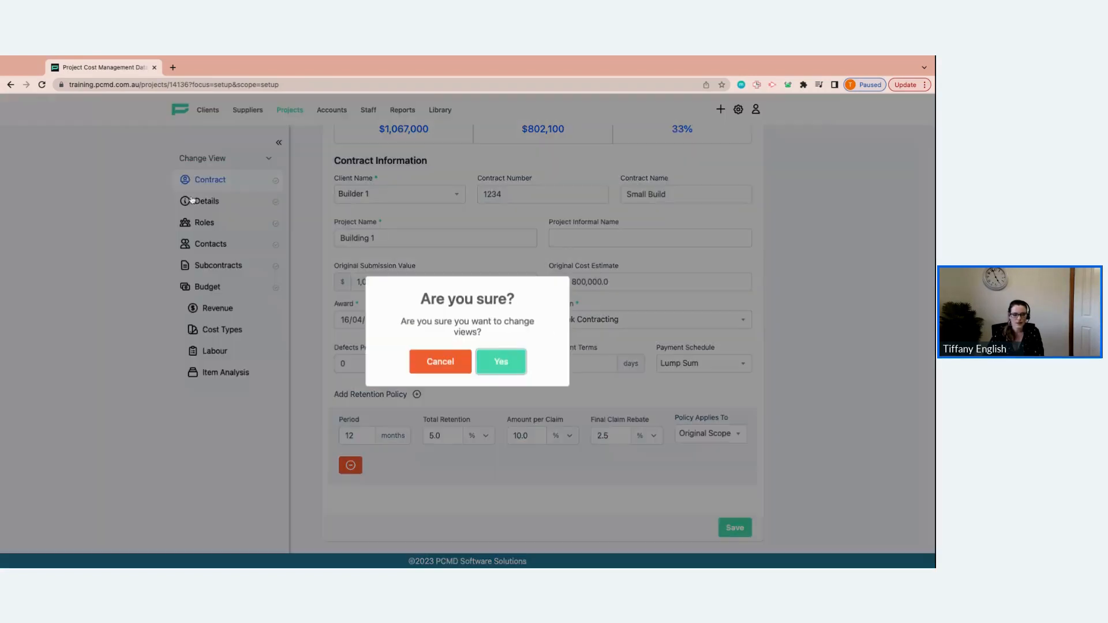
click(520, 362)
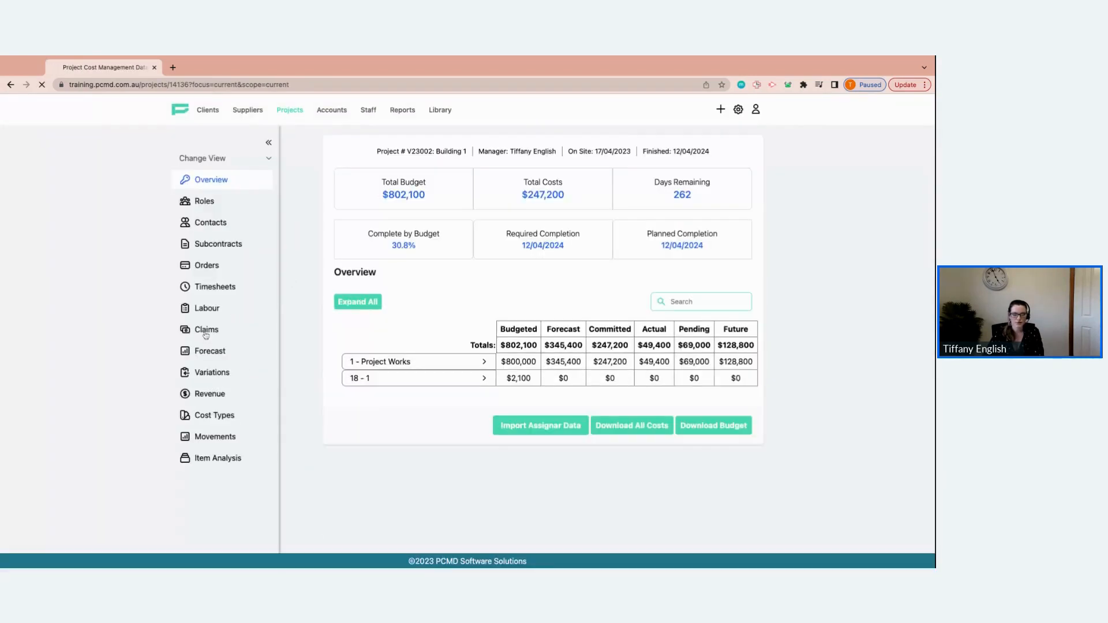
click(206, 330)
click(267, 144)
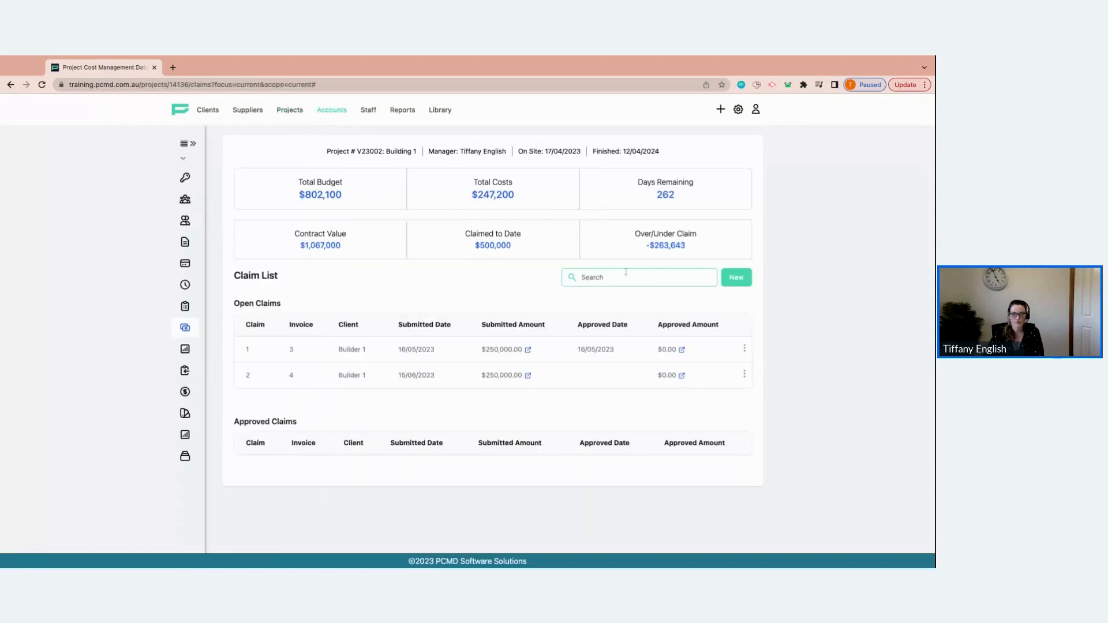
Create a new claim with the submission date 25/07/2023
click(736, 277)
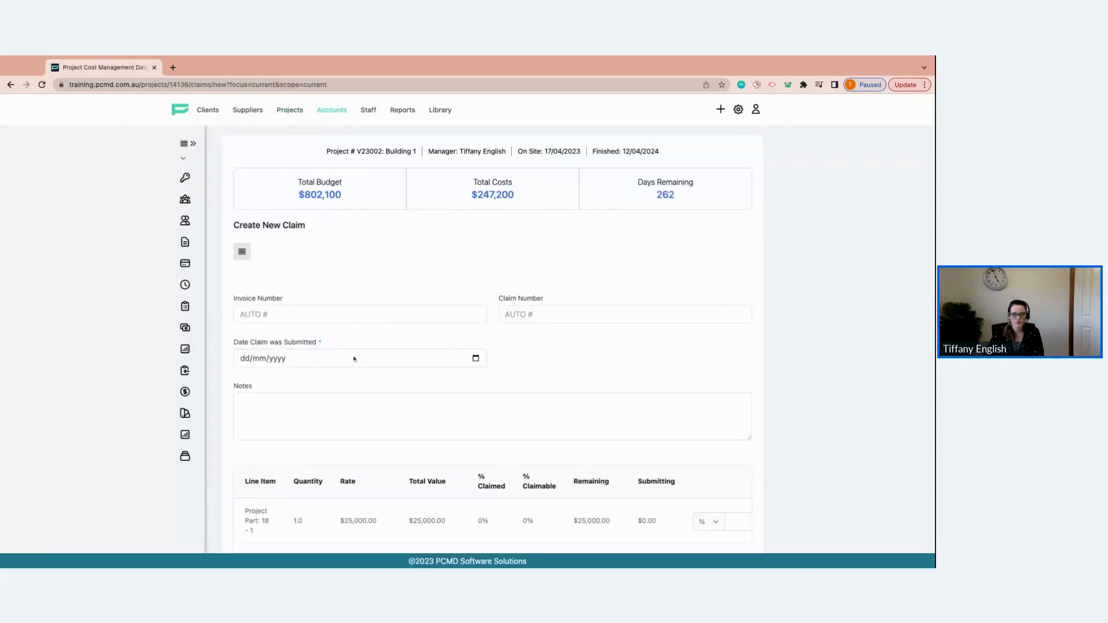
click(475, 359)
click(434, 381)
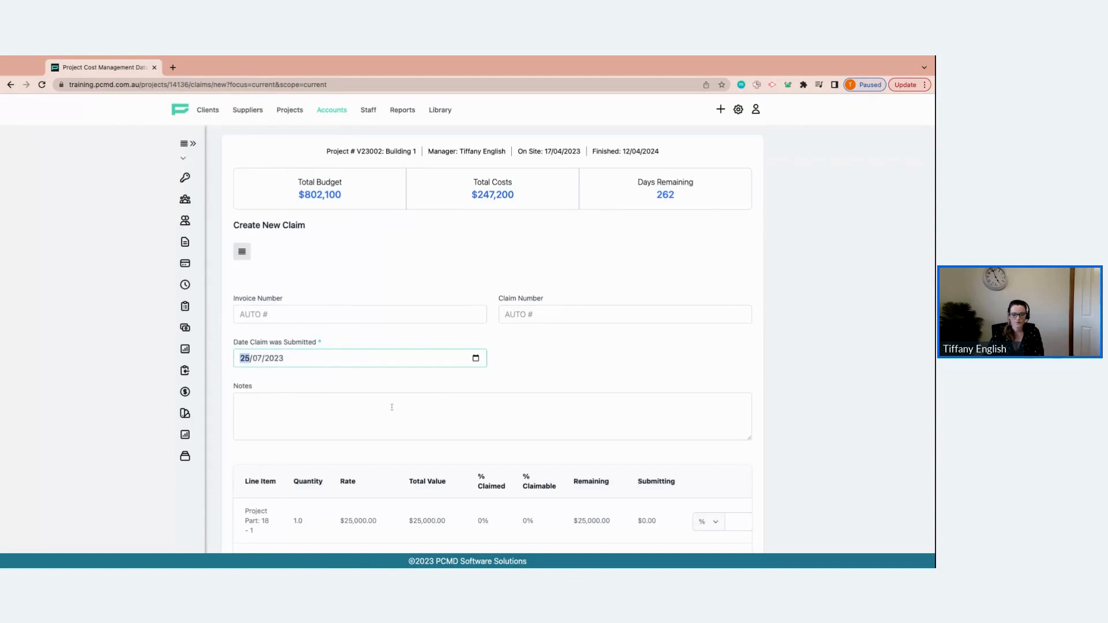
Switch the Building 1 line item's claim unit from percent to dollars
scroll(408, 404, down, 3)
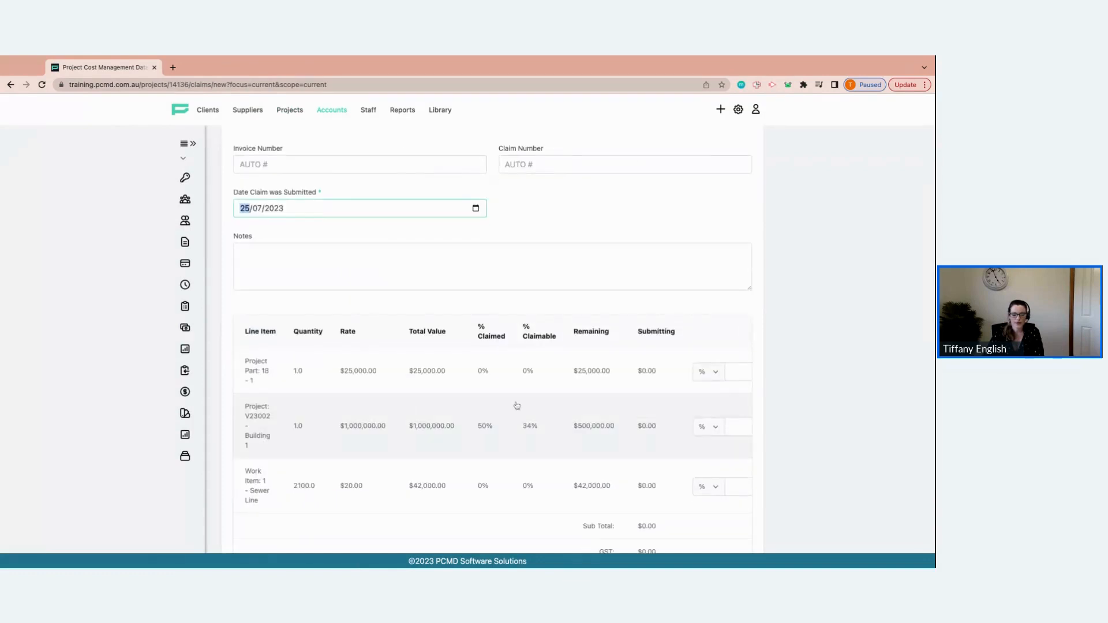
scroll(516, 406, right, 1)
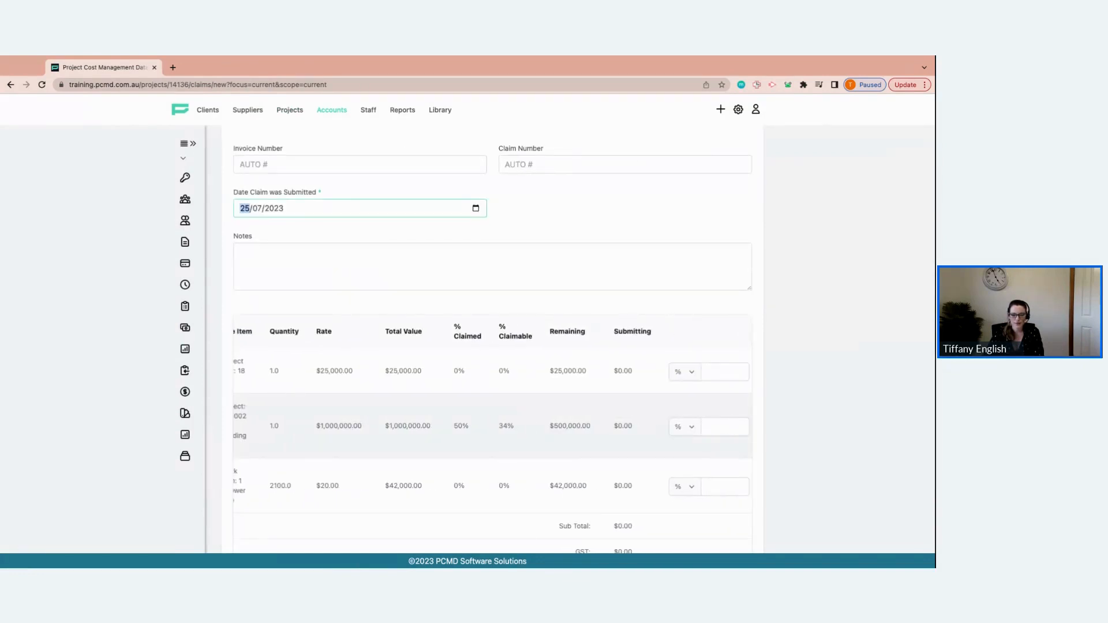
scroll(517, 406, right, 1)
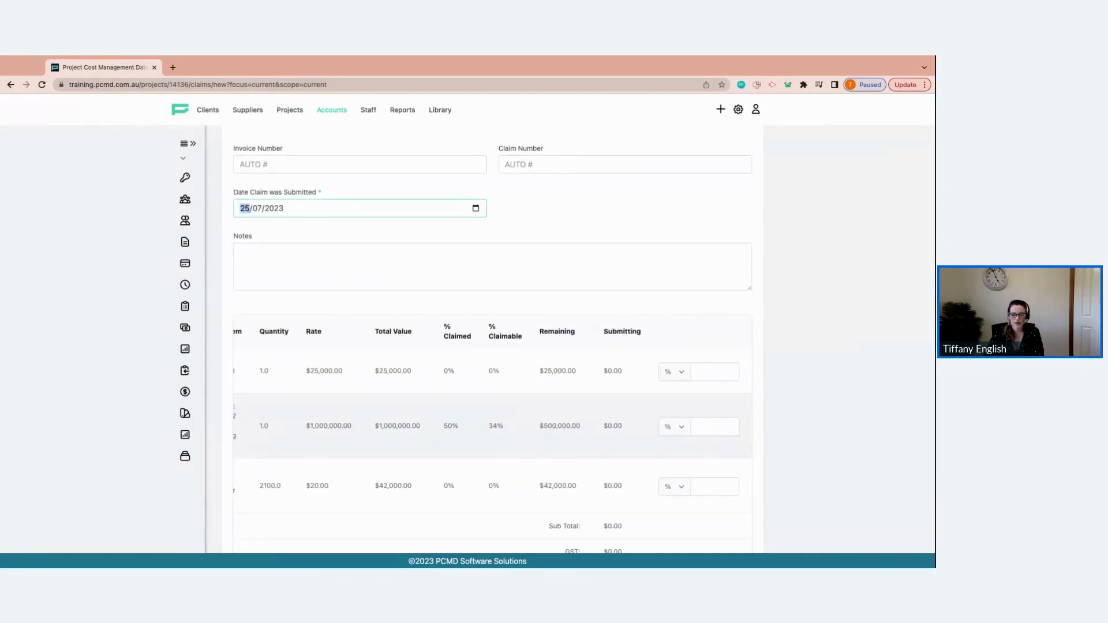
click(682, 372)
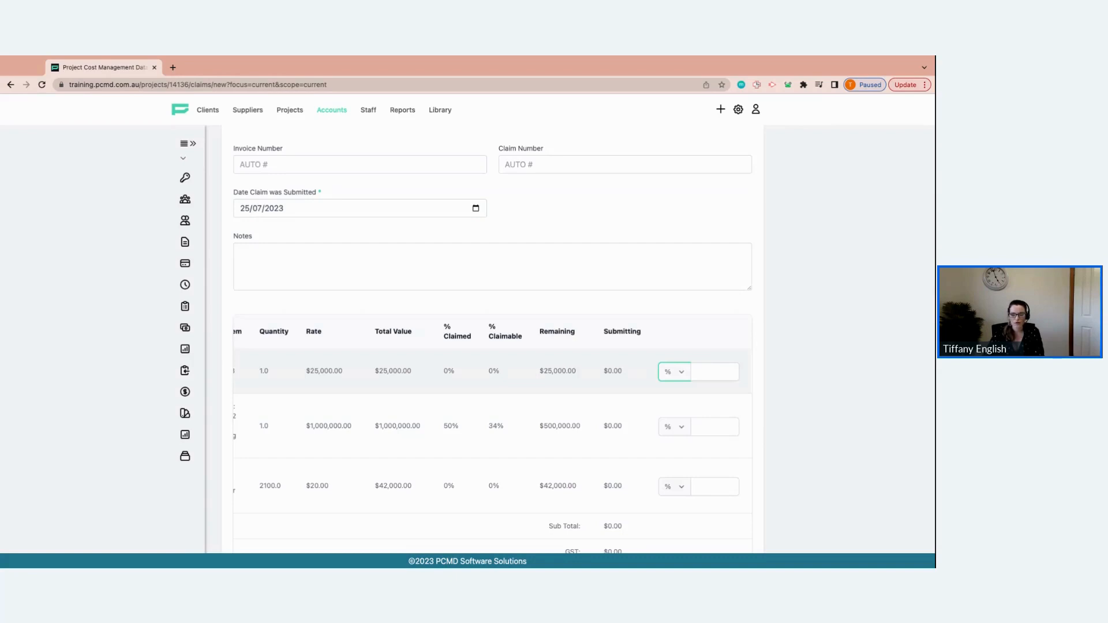
click(679, 428)
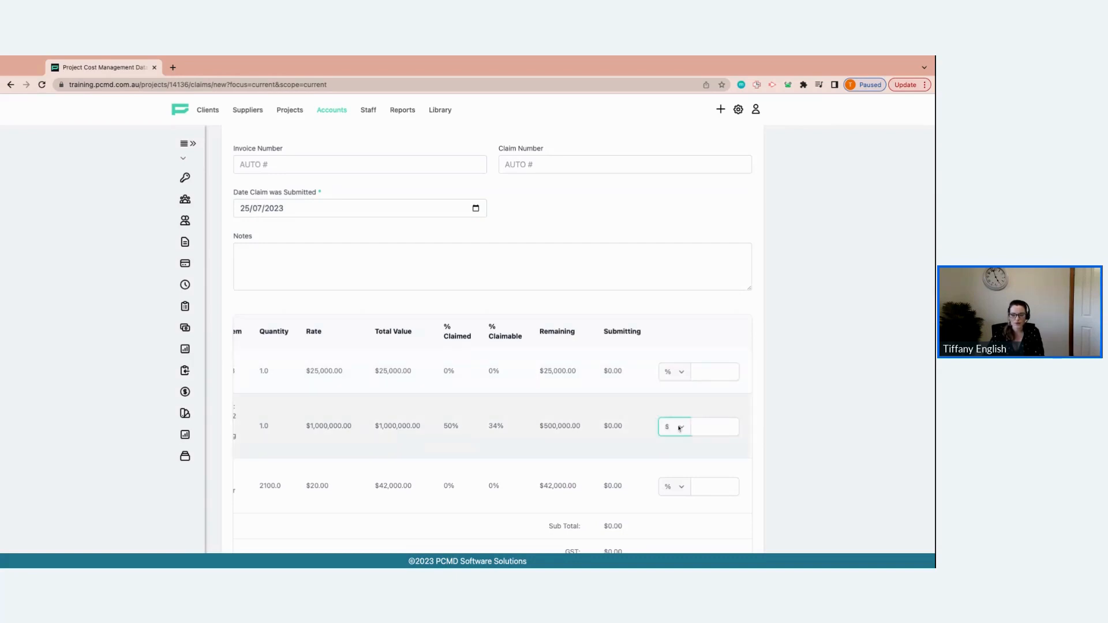
Claim 20% on the Project Part 18 - 1 line item
click(733, 374)
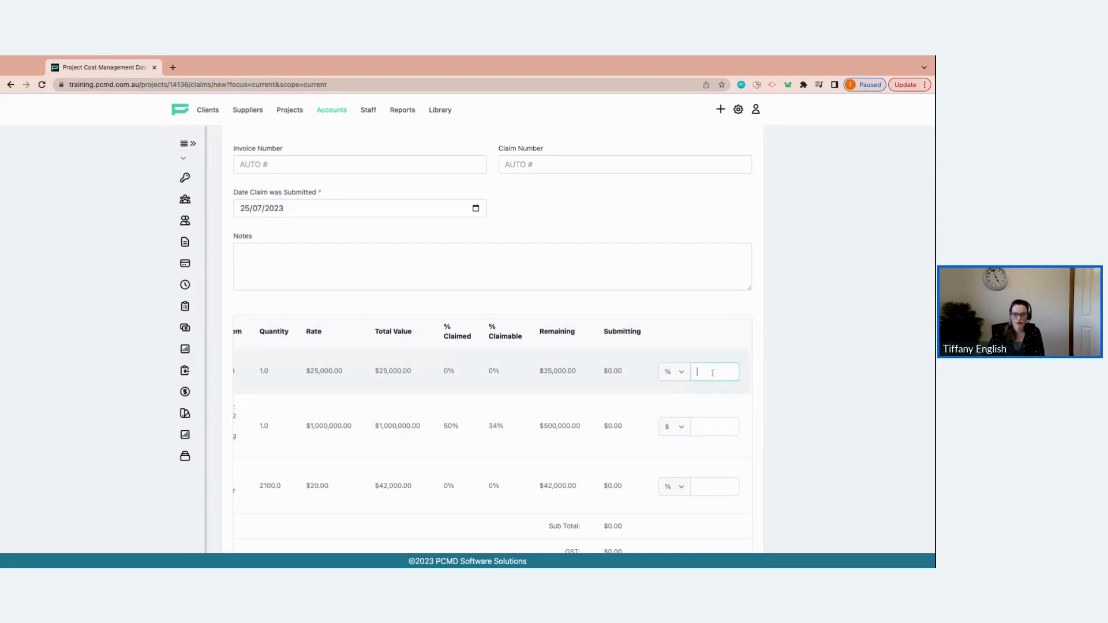
text(20)
key(Tab)
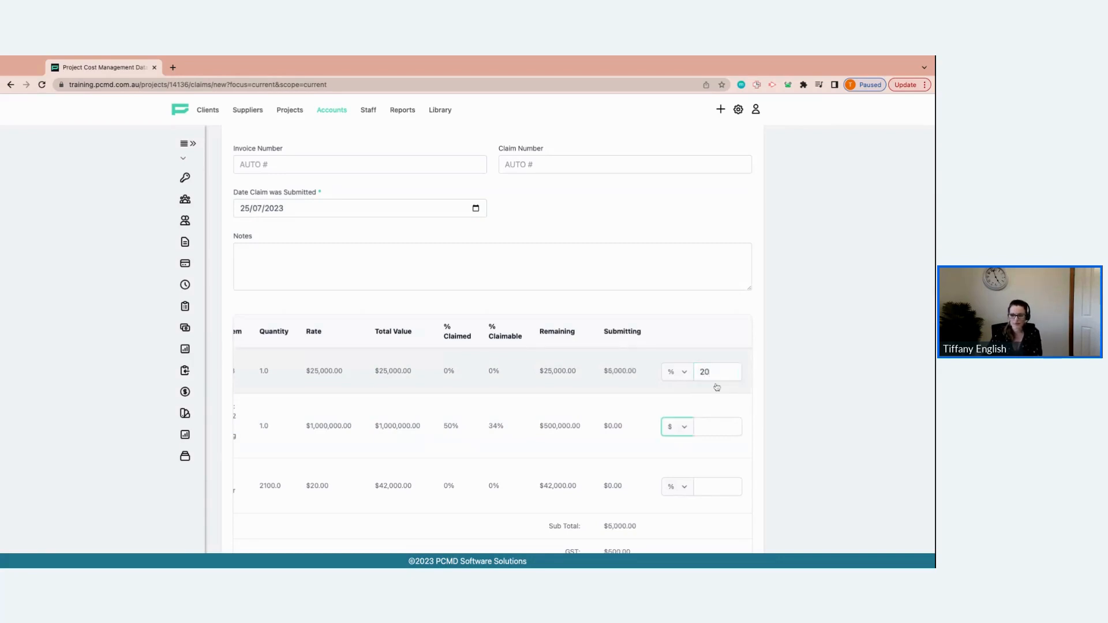
Claim $250,000 on the Building 1 line item
click(717, 425)
text(25,000)
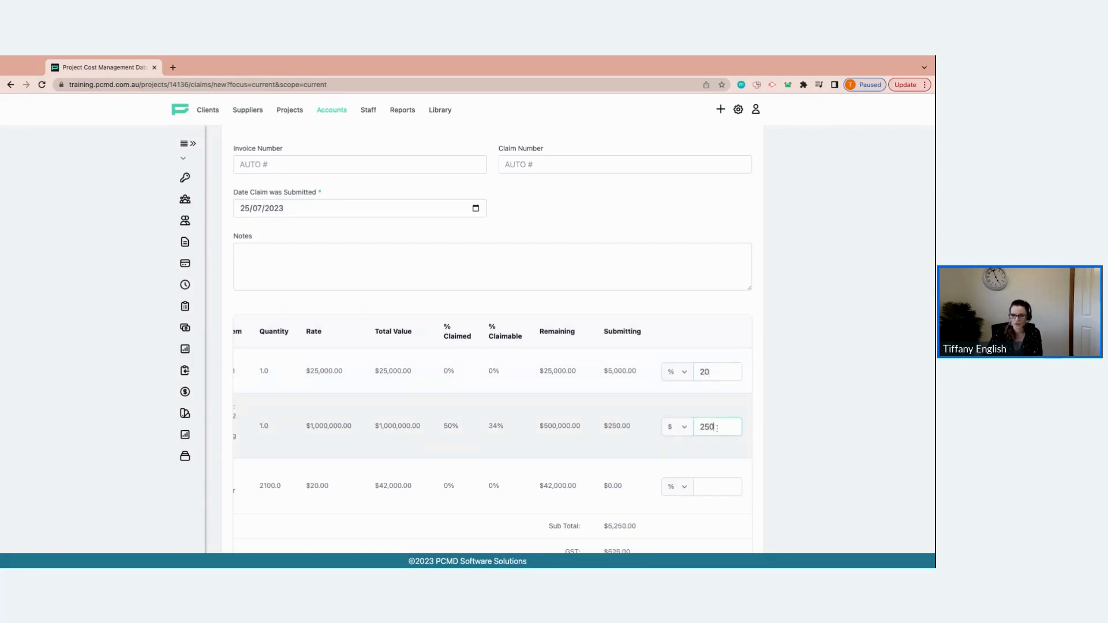
text(0)
Enter 0% for the Sewer Line work item and add the claim
click(731, 486)
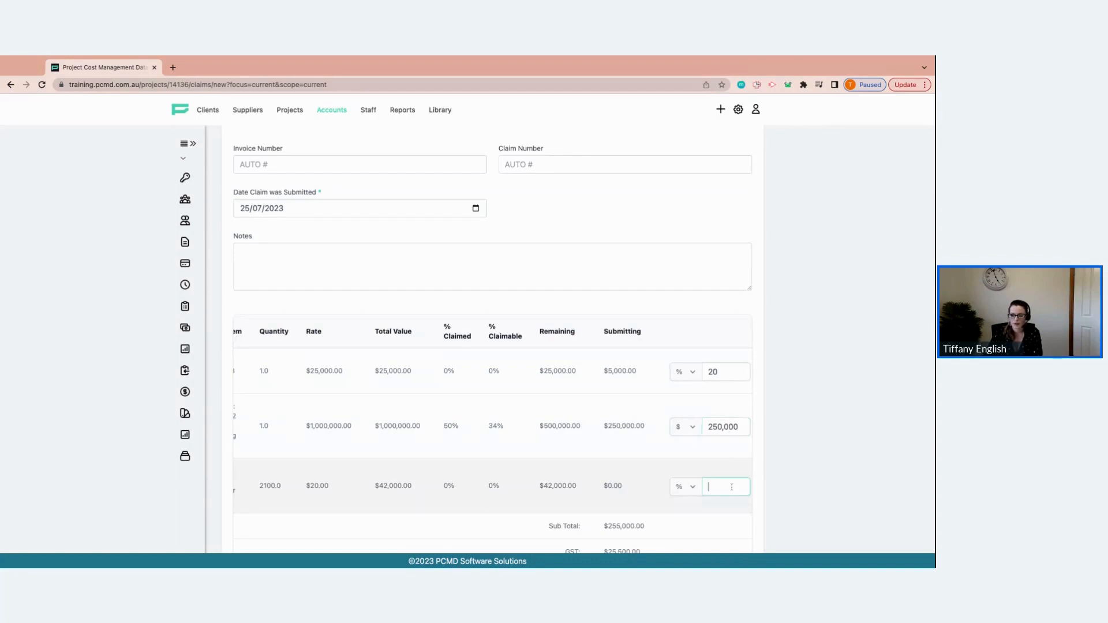
text(0)
scroll(728, 488, down, 2)
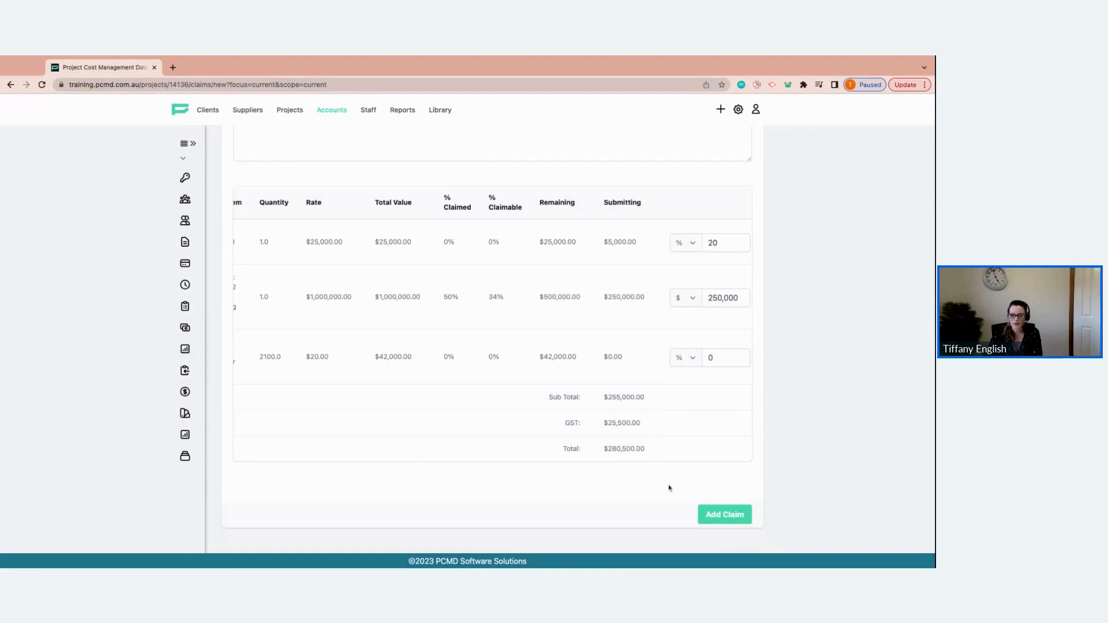
click(726, 514)
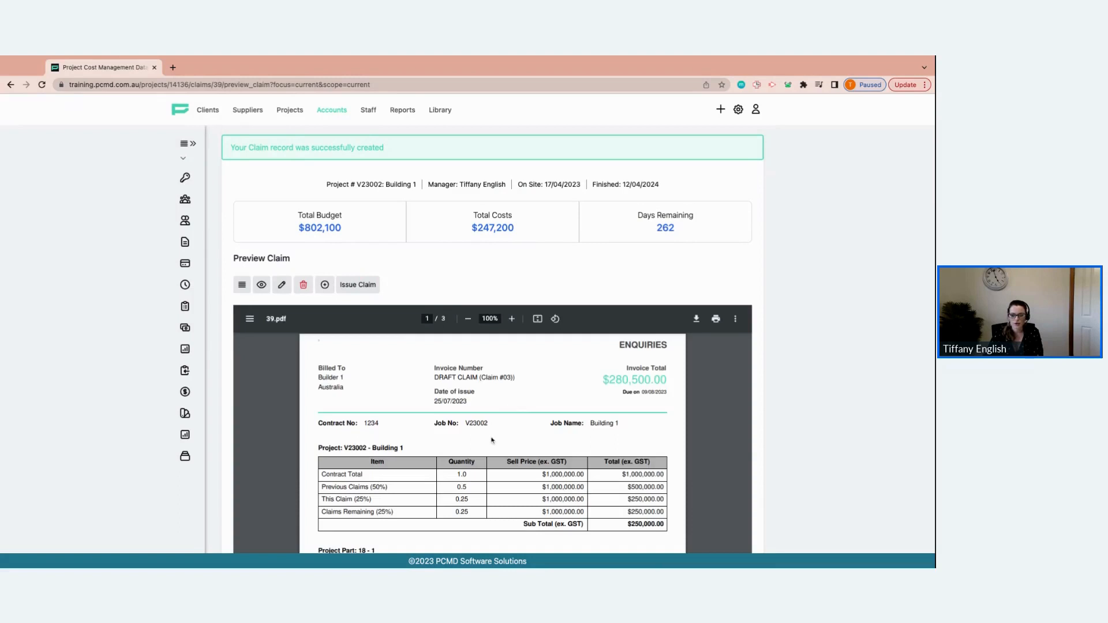
Review the draft claim preview document
scroll(492, 441, down, 2)
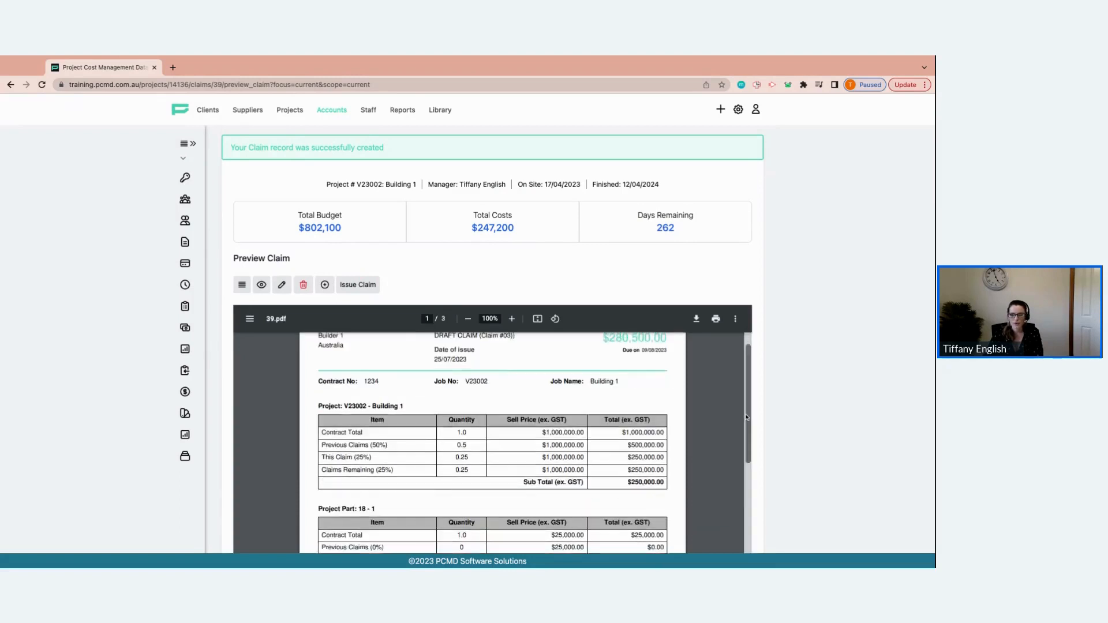
scroll(746, 417, up, 2)
scroll(804, 416, down, 3)
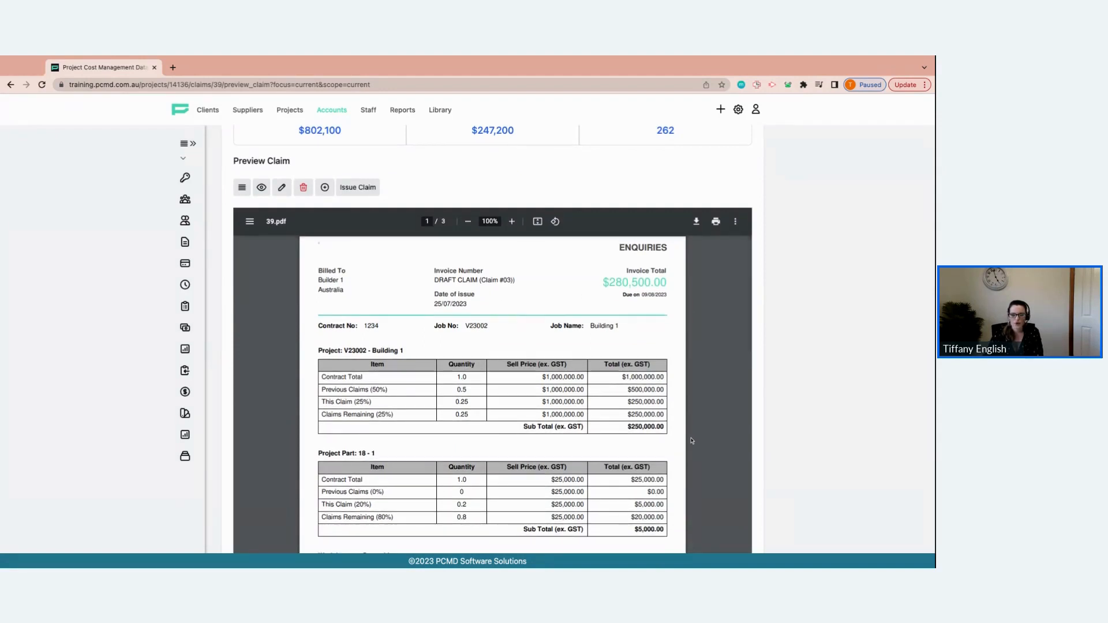
Examine the draft claim's line-item tables, invoice total and payment schedule summary pages
scroll(479, 433, down, 1)
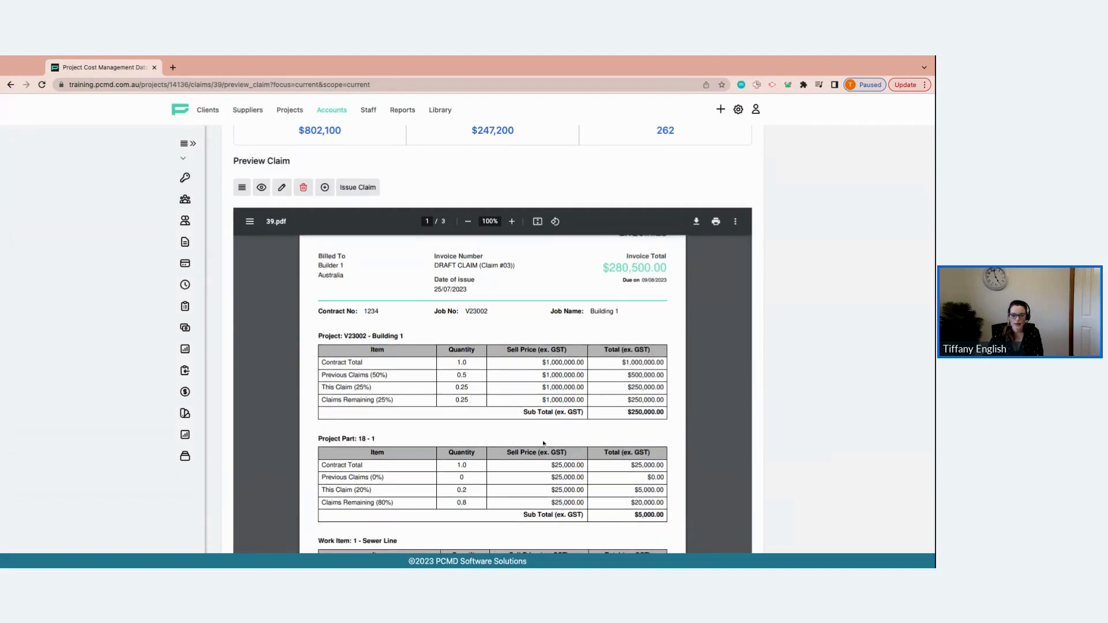
scroll(415, 428, down, 5)
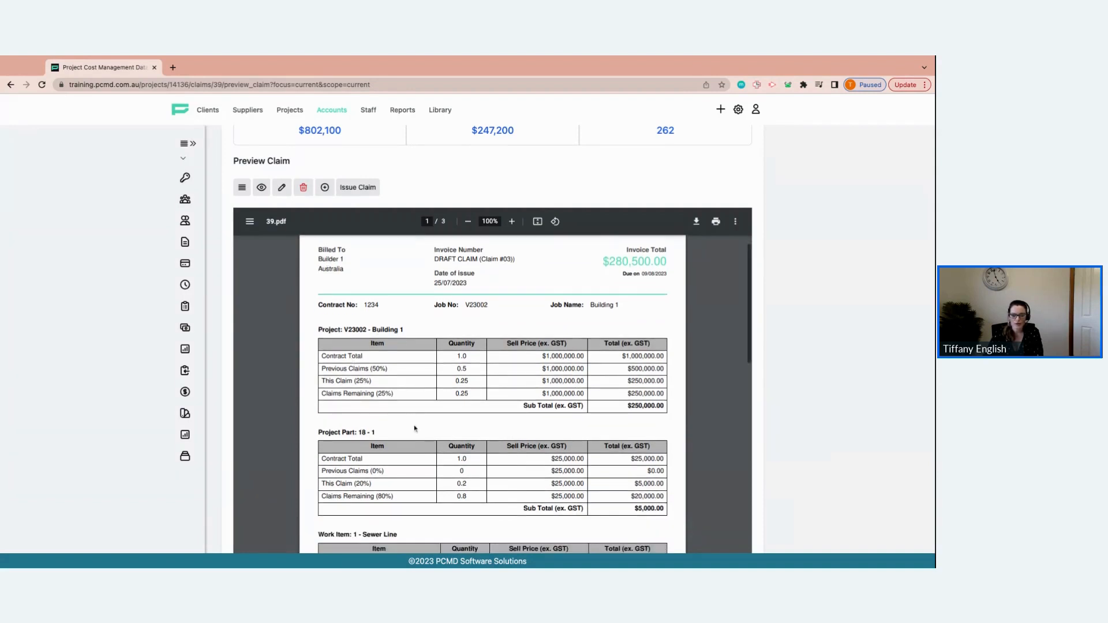
scroll(375, 350, down, 3)
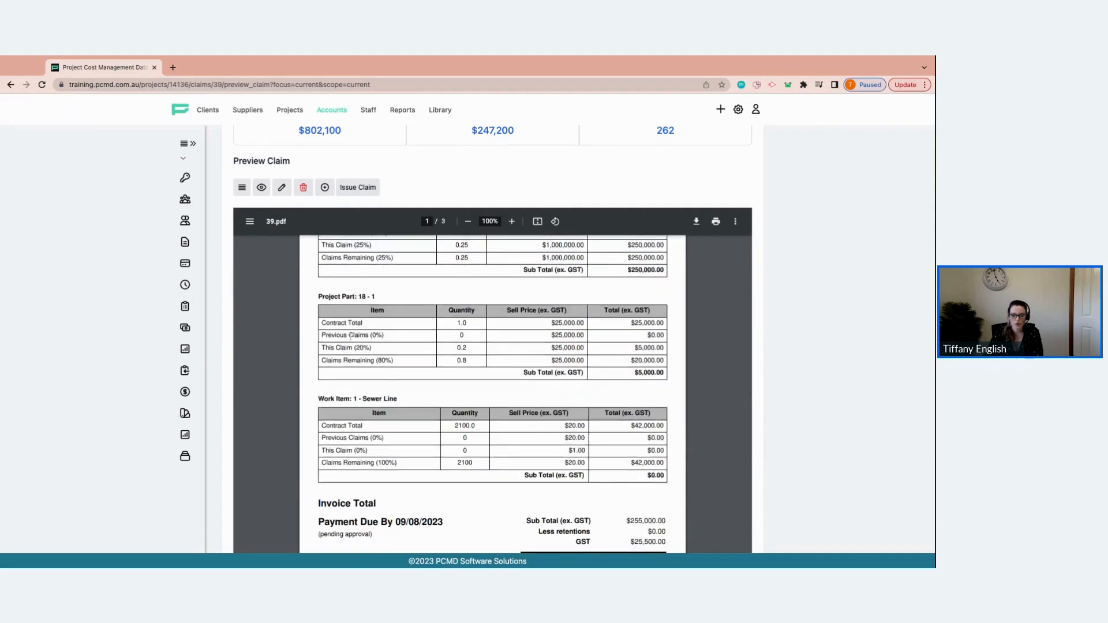
scroll(399, 356, down, 15)
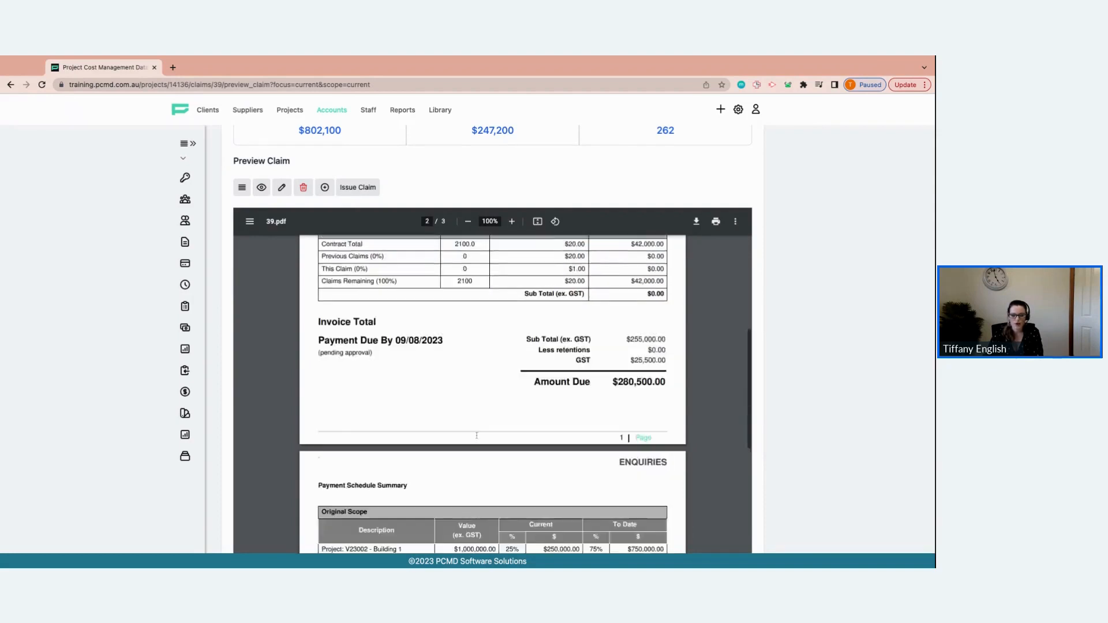
scroll(476, 436, down, 3)
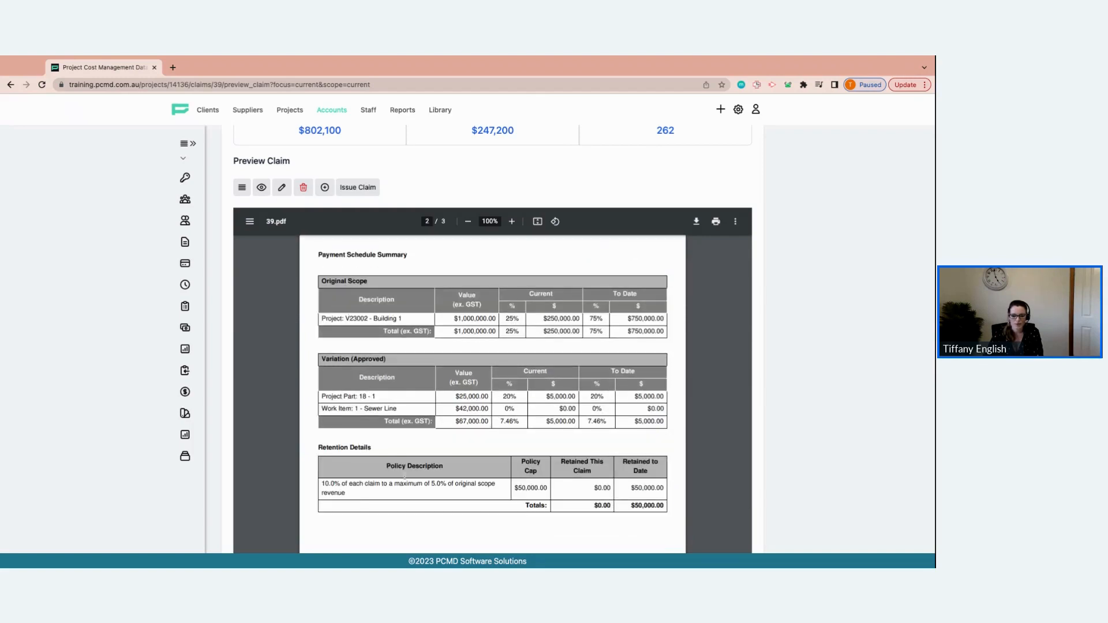
scroll(404, 476, down, 3)
scroll(403, 461, up, 5)
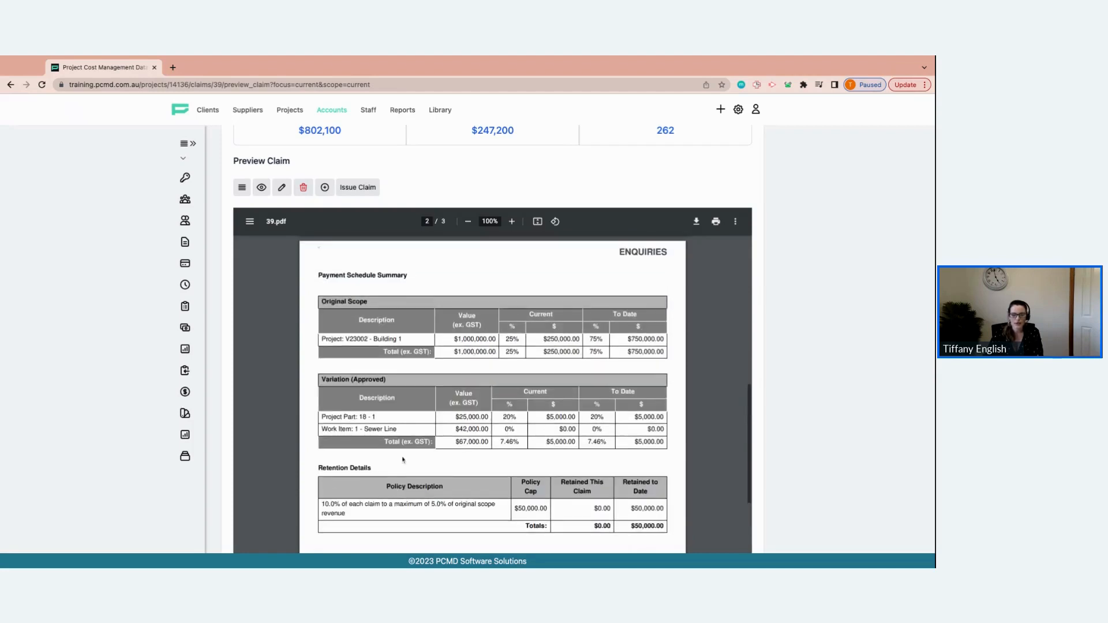
scroll(451, 453, up, 3)
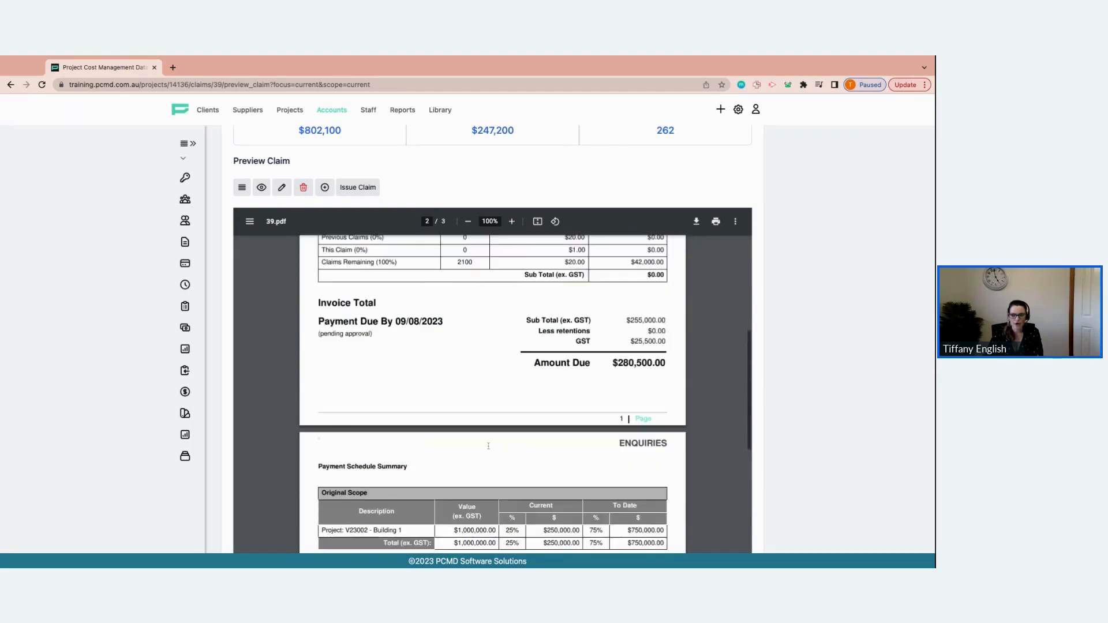
scroll(488, 446, up, 6)
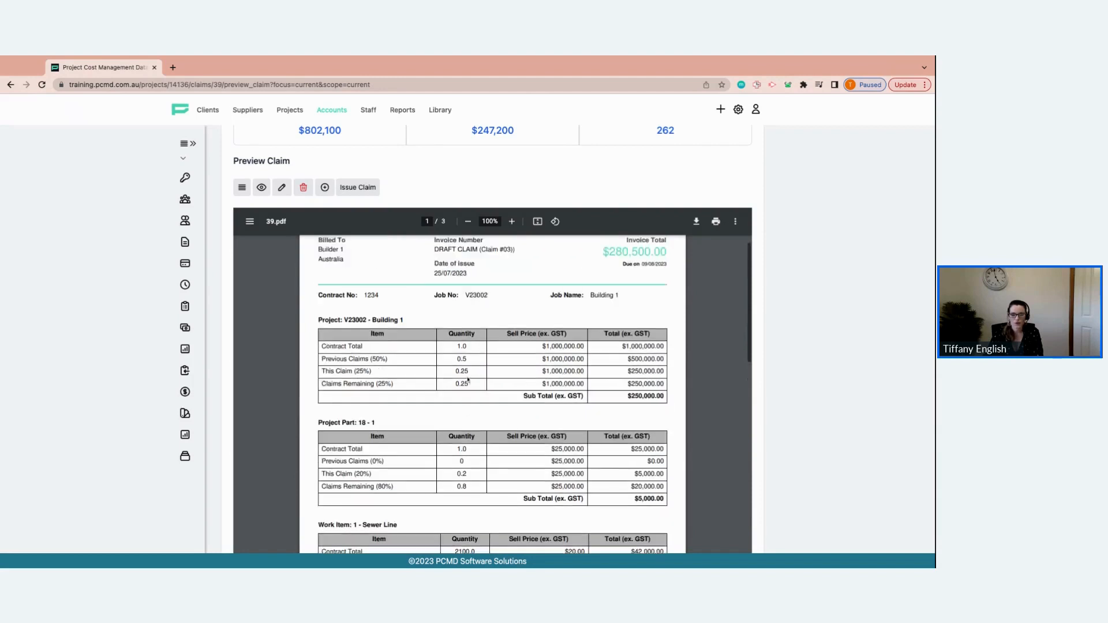
scroll(468, 379, up, 1)
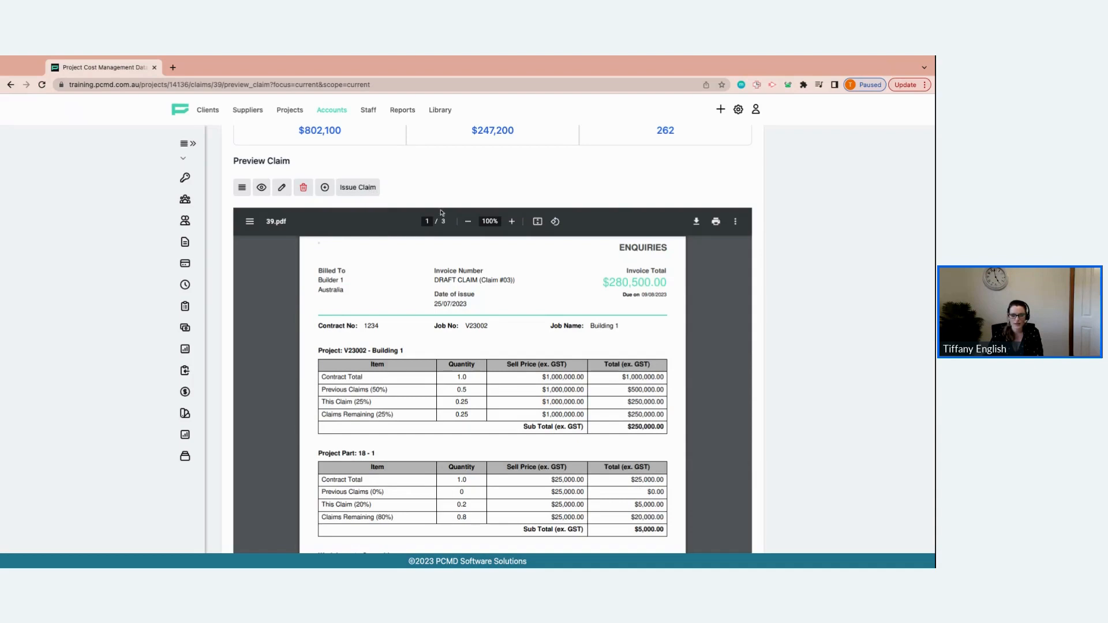
scroll(451, 306, up, 1)
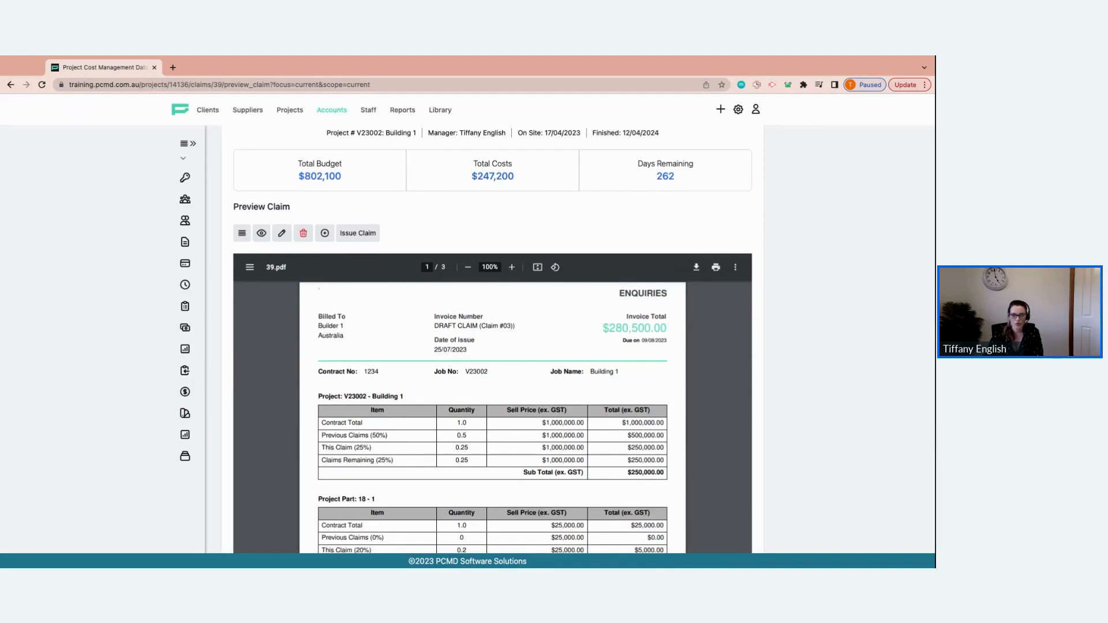
Open claim 3 from the claim list, set its approved date to 25/07/2023 and update the claim
click(242, 233)
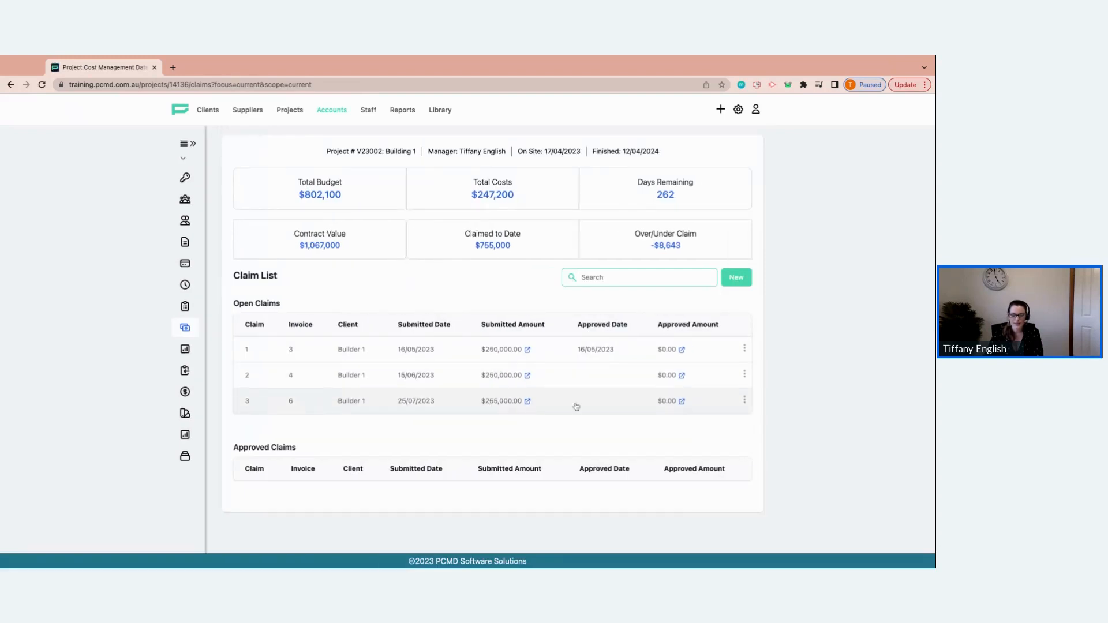
double_click(334, 402)
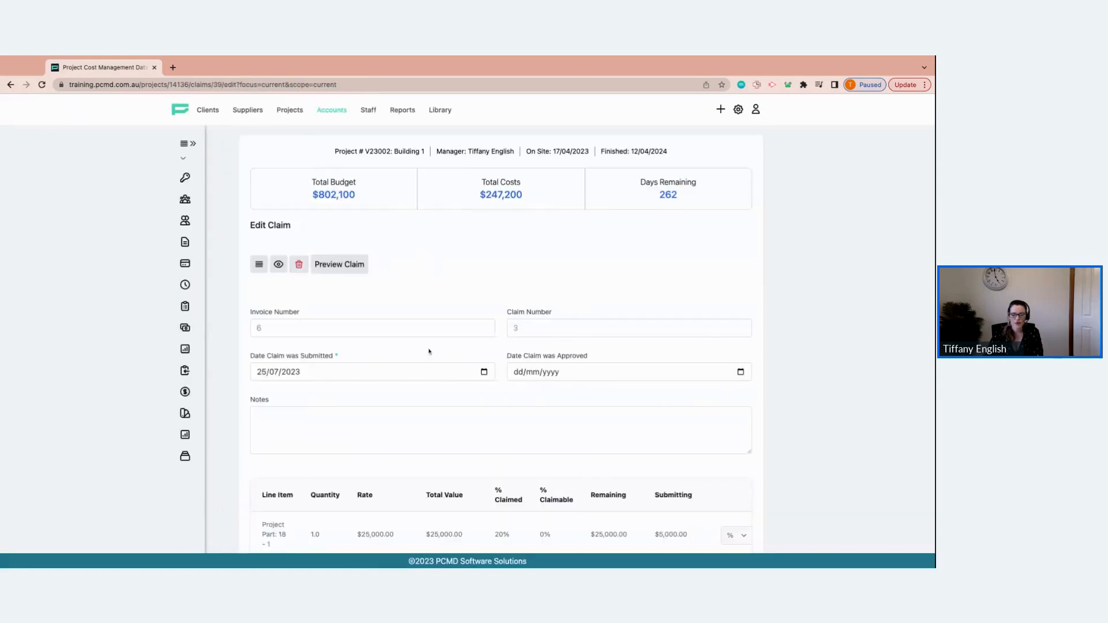
click(739, 353)
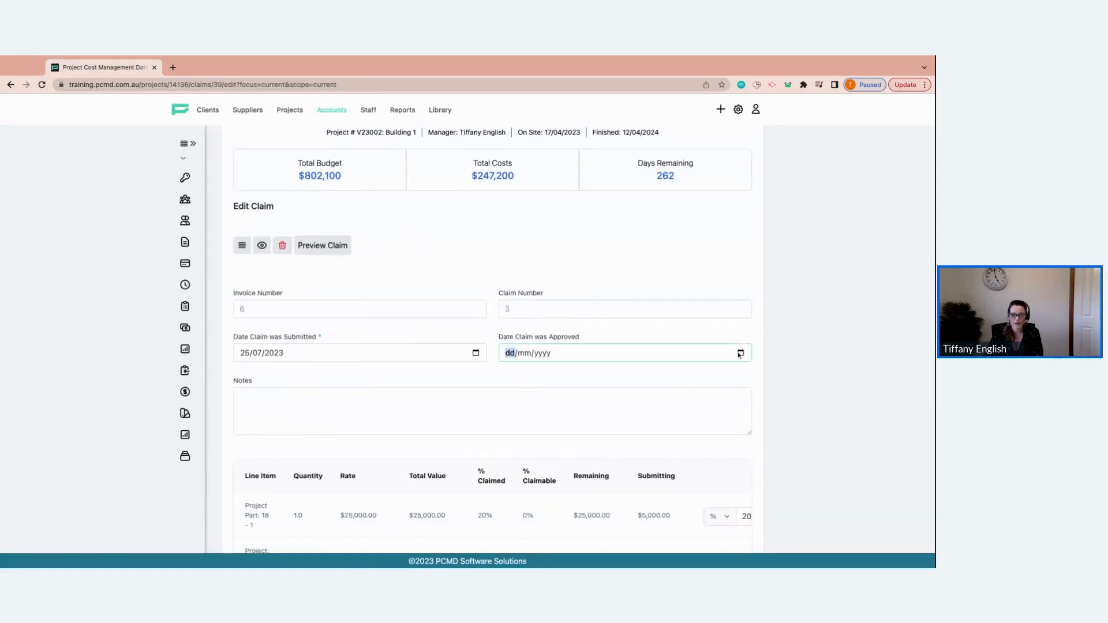
click(527, 461)
scroll(691, 445, down, 3)
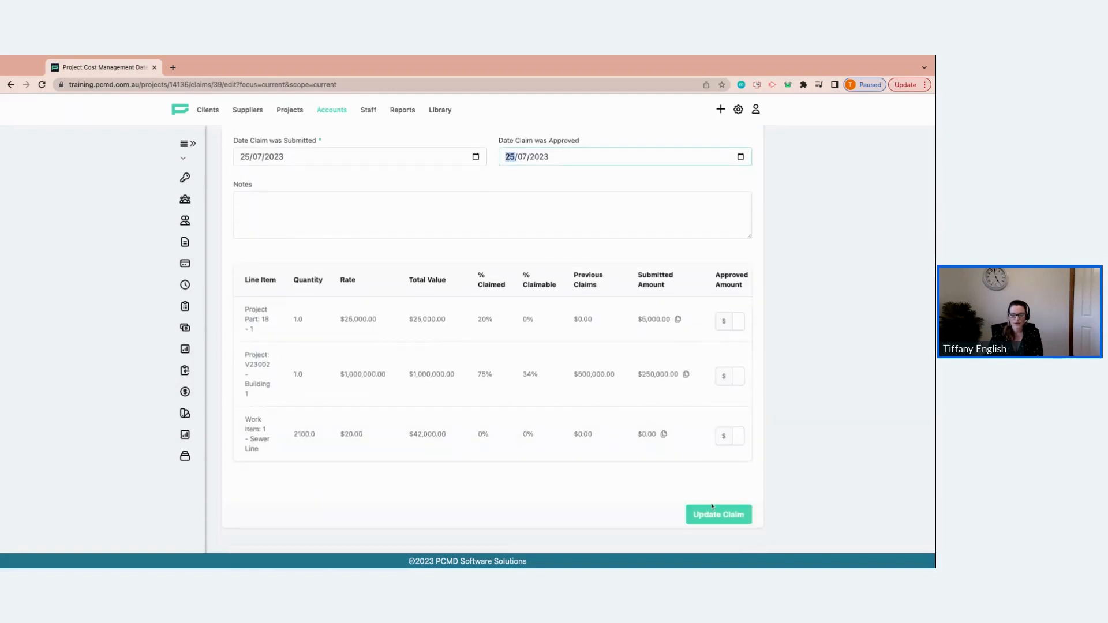
click(712, 515)
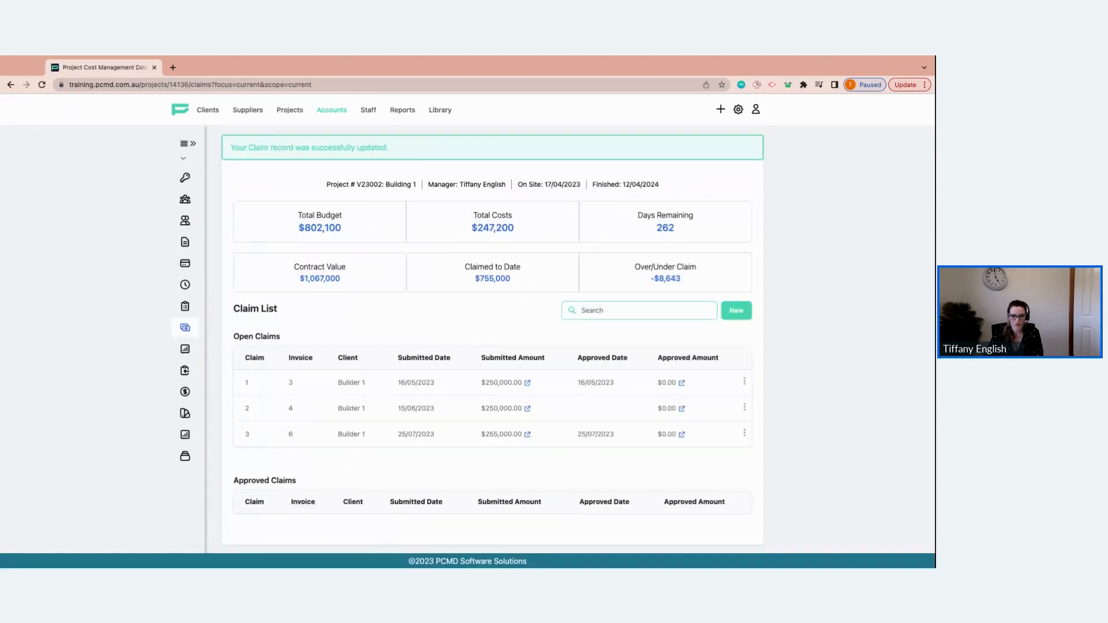
Expand the project navigation sidebar beside the claim list
scroll(454, 336, down, 1)
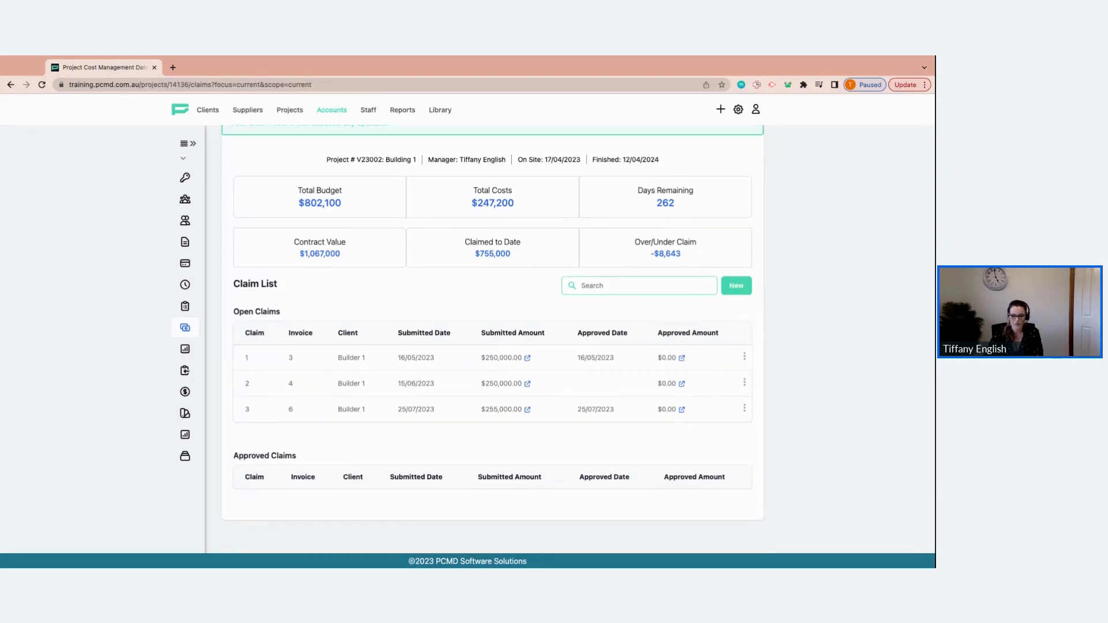
scroll(493, 335, up, 1)
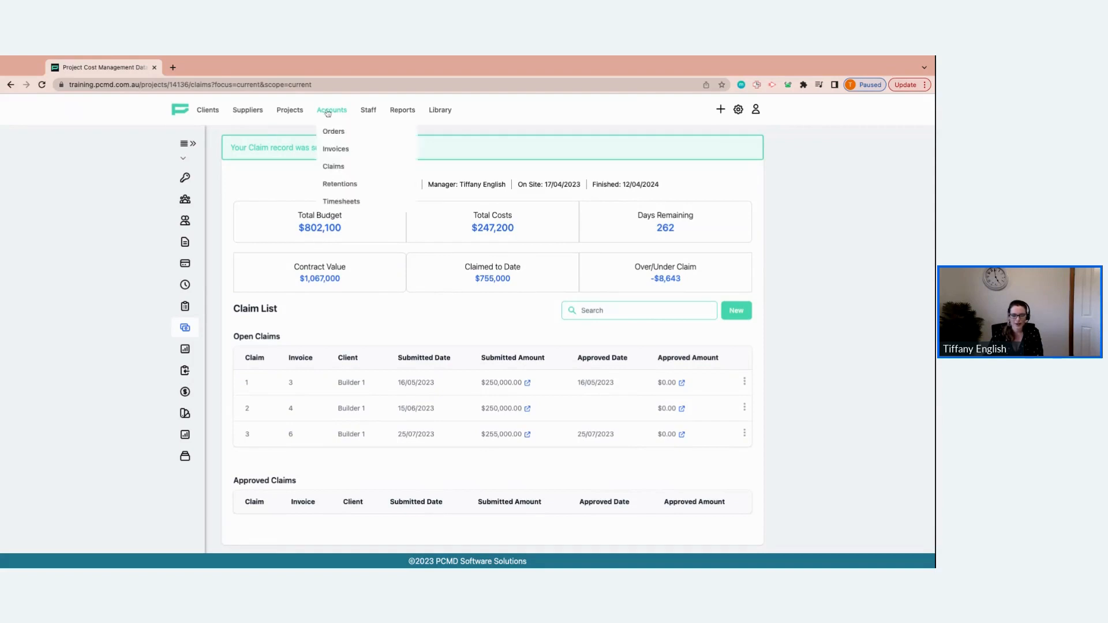
click(191, 144)
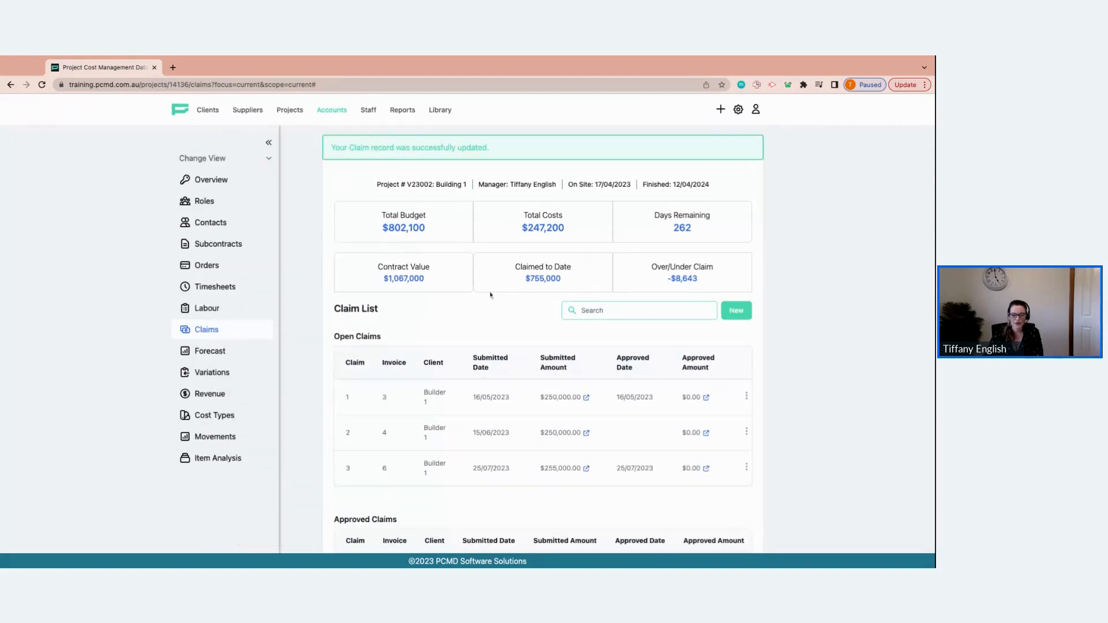